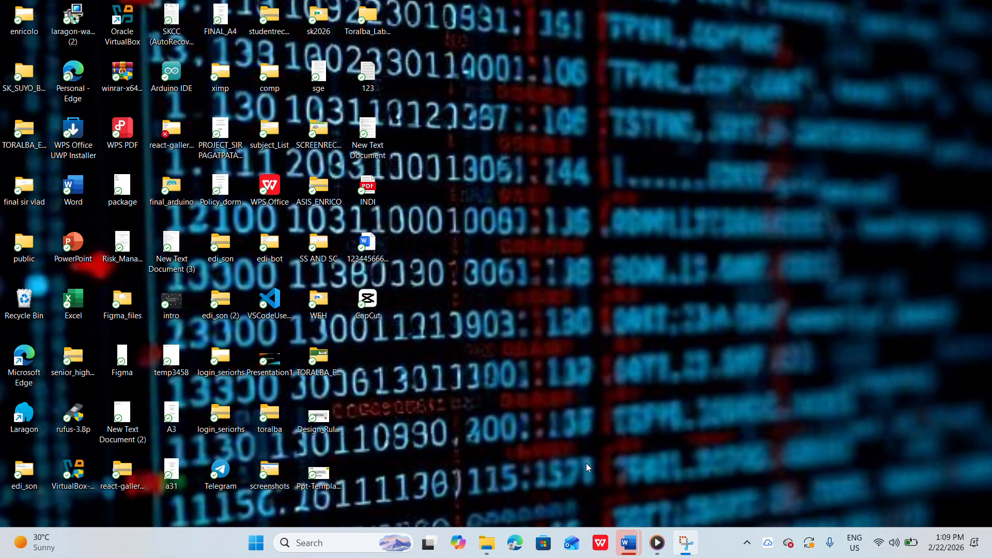
# Open the browser, search the web for figma, and open the Figma website
pyautogui.click(515, 543)
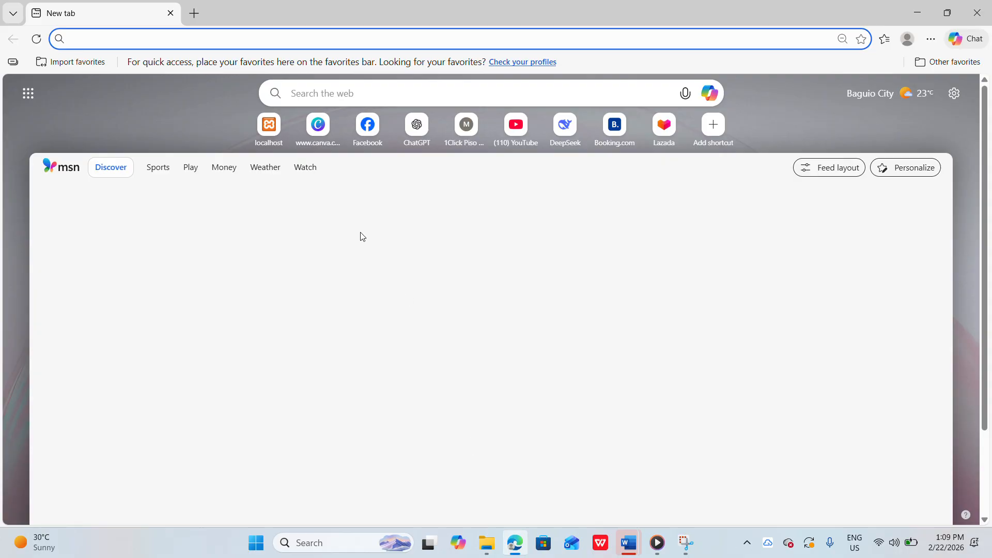
pyautogui.write('figma')
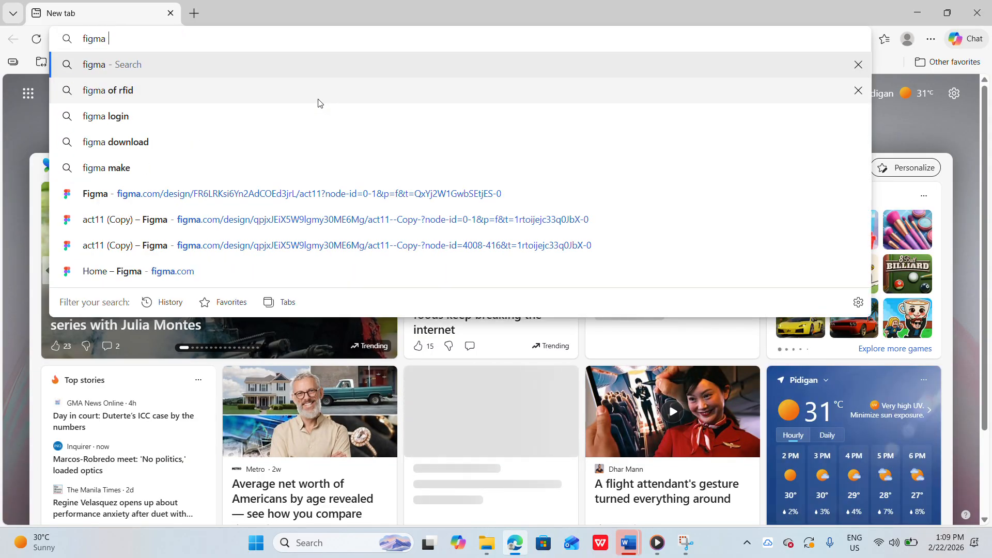
pyautogui.press('Return')
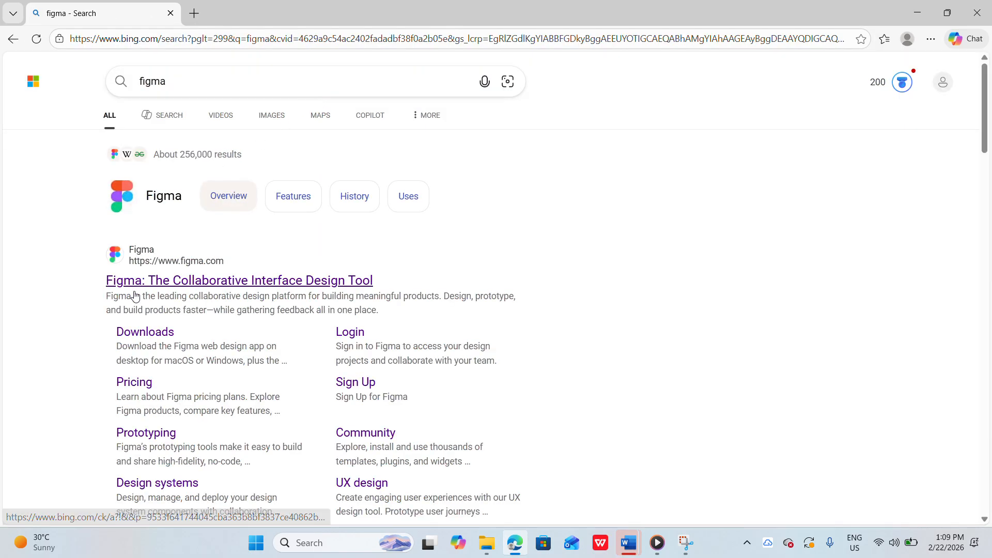
pyautogui.click(167, 285)
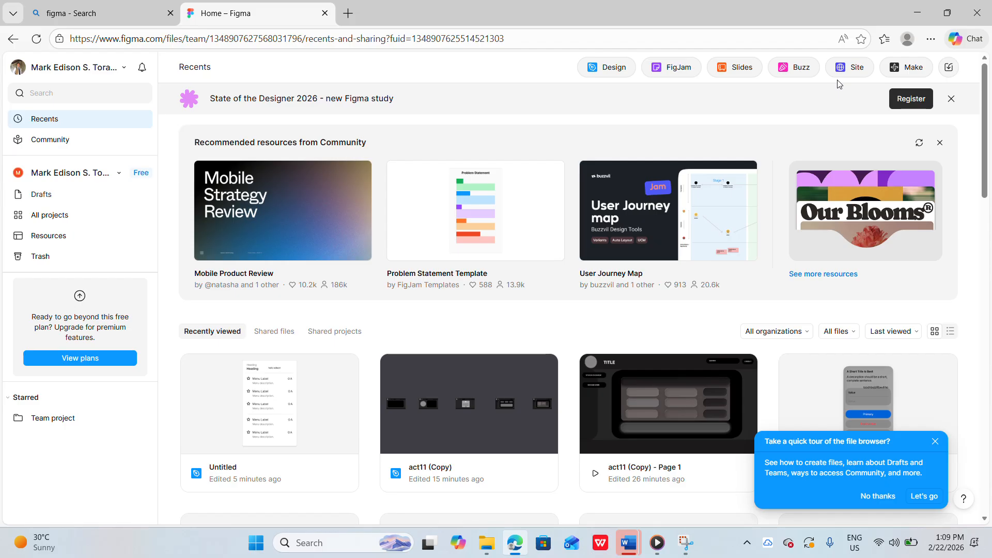
# Create a new Figma Design file and browse the available asset libraries
pyautogui.click(615, 68)
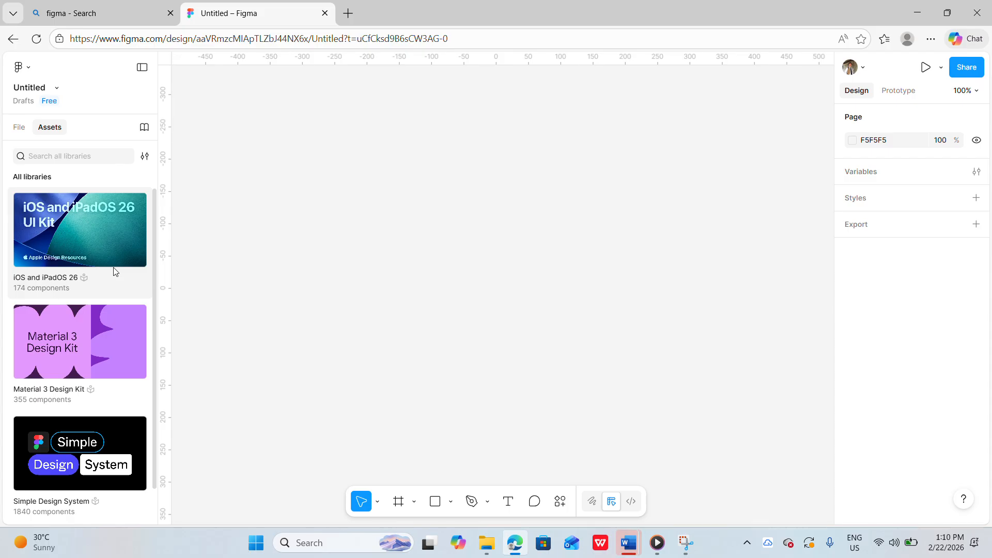
pyautogui.scroll(-2, 113, 268)
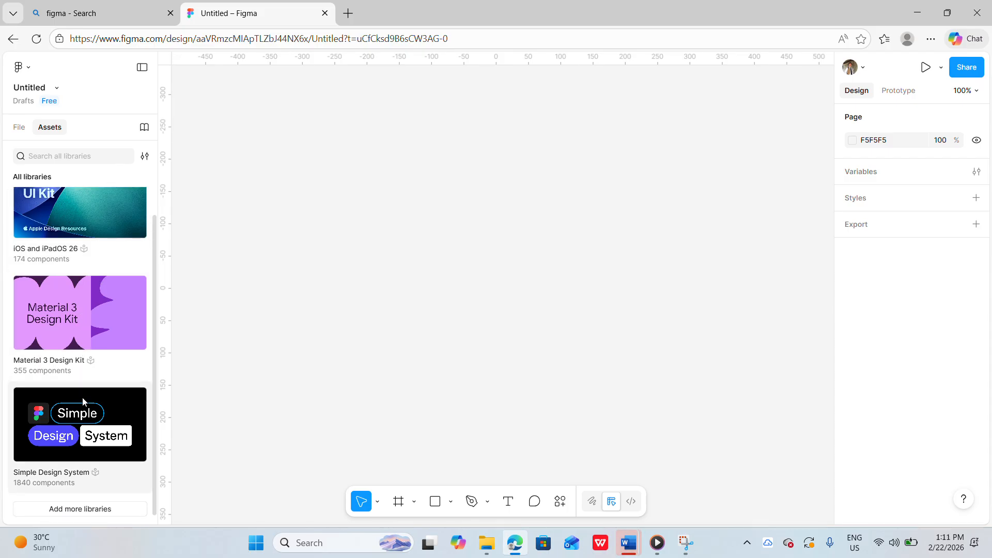
pyautogui.scroll(2, 121, 450)
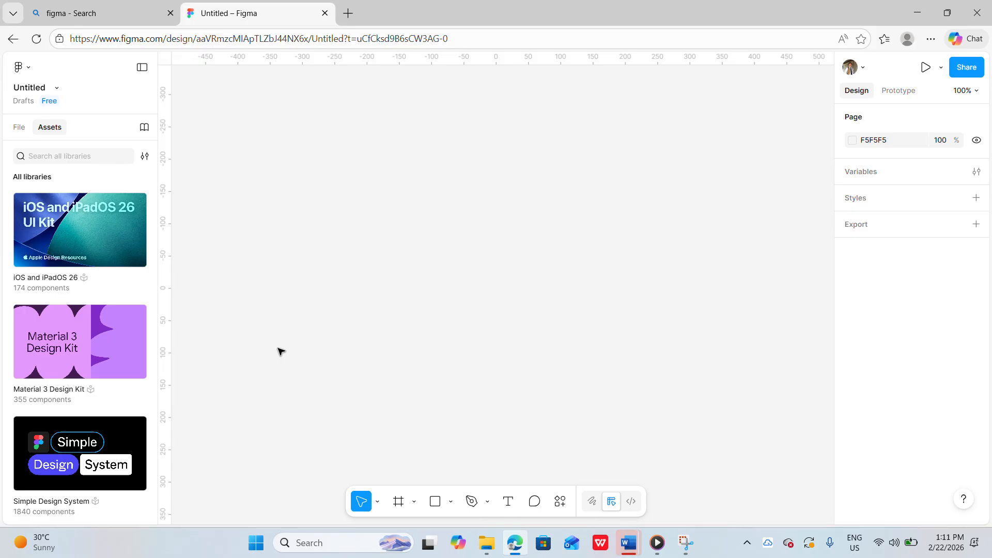
# Open the iOS and iPadOS 26 library and its Materials category
pyautogui.click(108, 263)
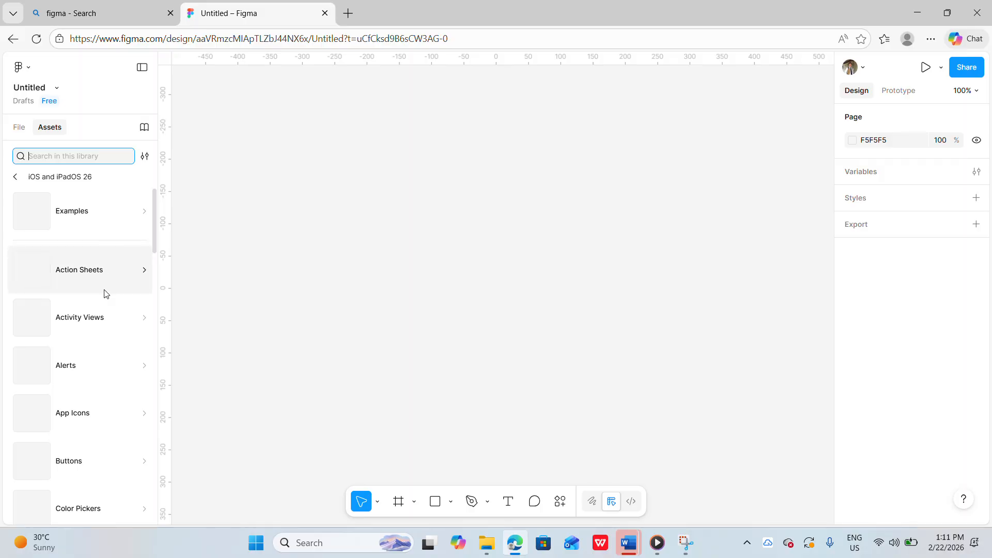
pyautogui.scroll(-1, 106, 293)
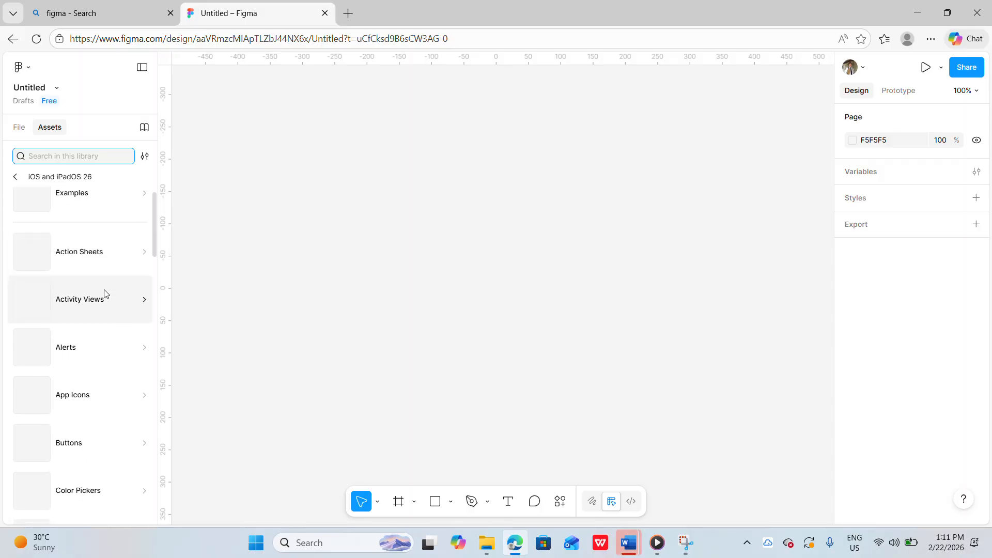
pyautogui.scroll(-2, 102, 343)
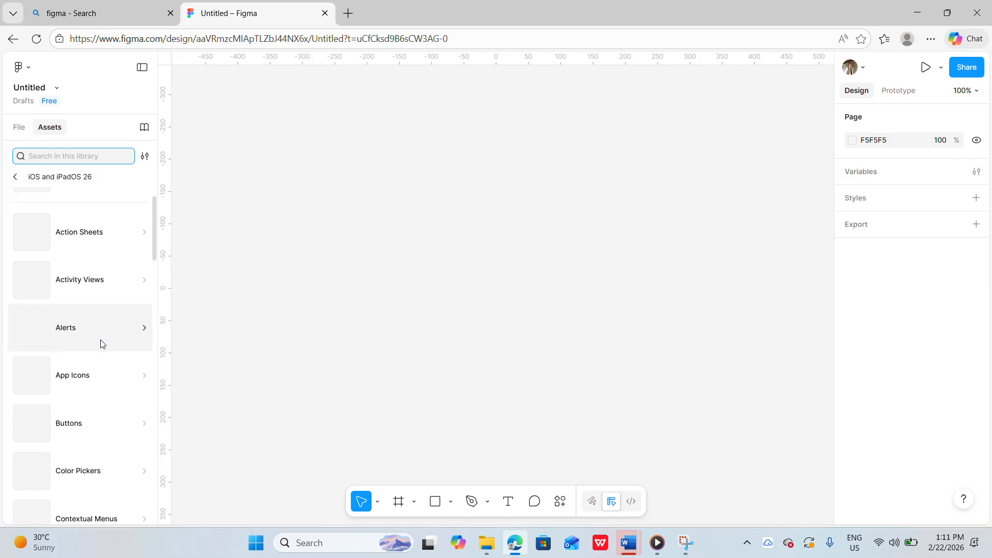
pyautogui.scroll(-4, 95, 414)
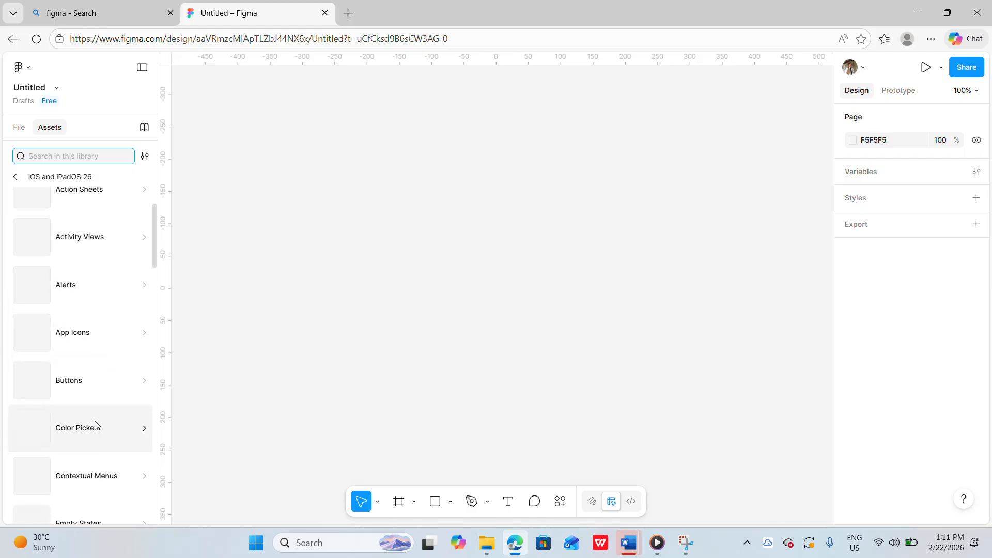
pyautogui.scroll(-10, 95, 425)
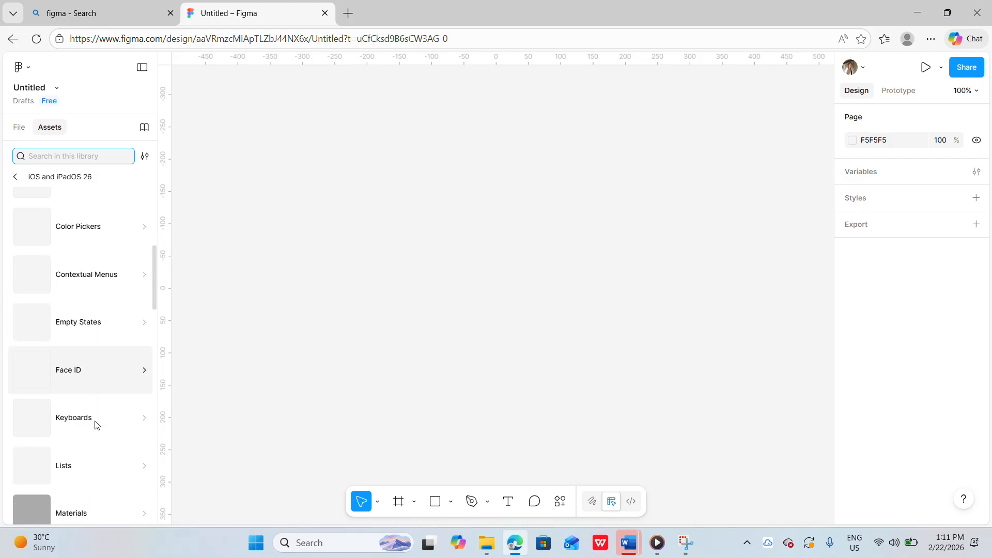
pyautogui.scroll(-2, 95, 425)
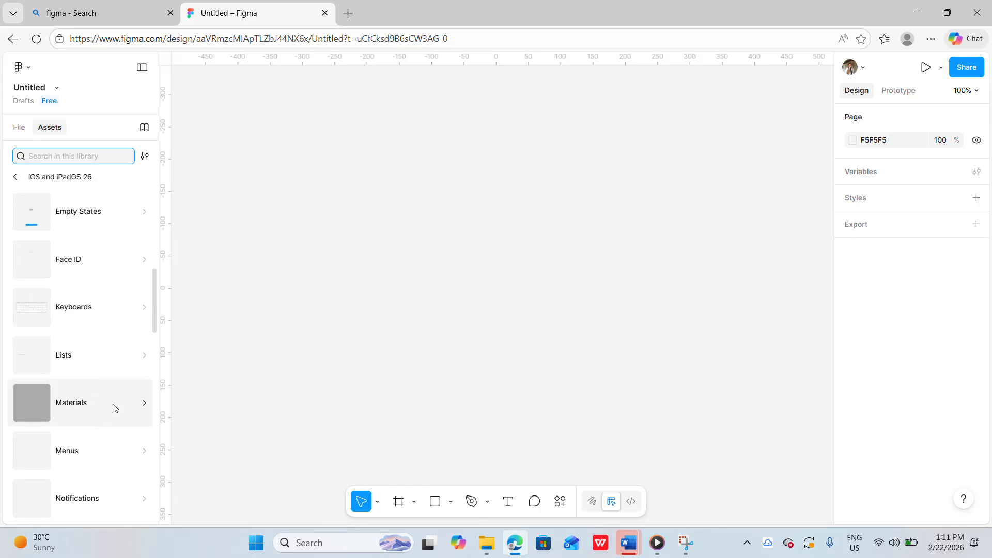
pyautogui.click(114, 407)
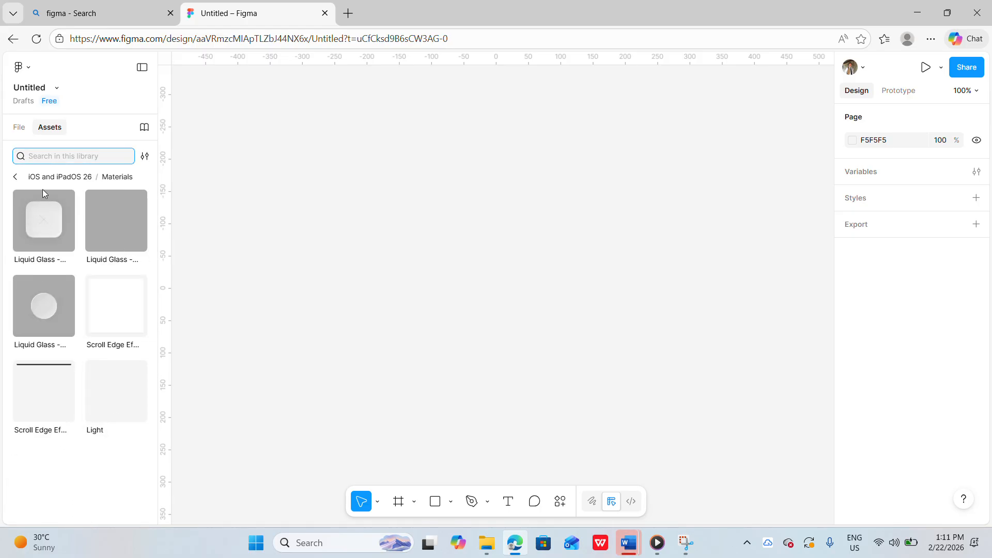
# Insert a Liquid Glass - Regular - Large instance and enlarge it to about 387 × 385 as the card background
pyautogui.click(42, 222)
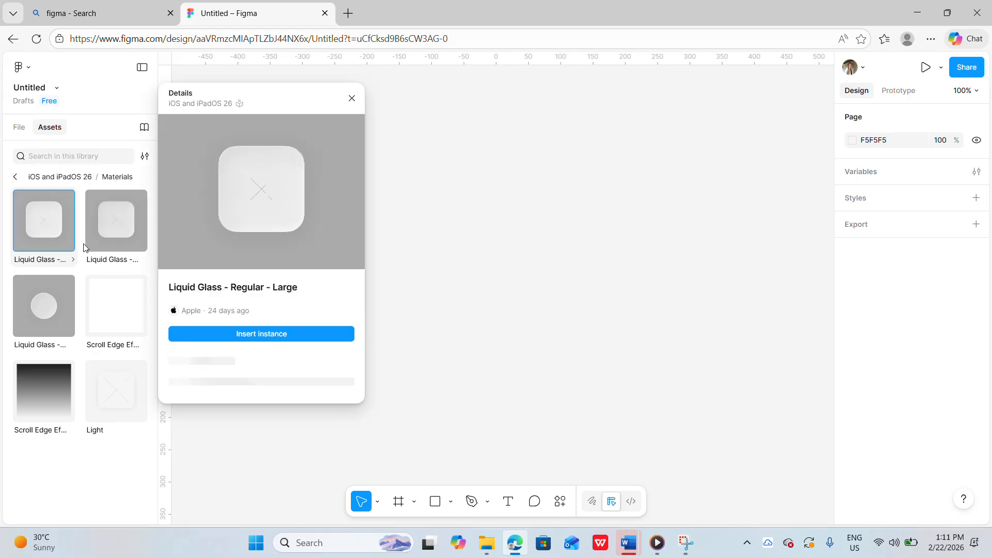
pyautogui.click(225, 333)
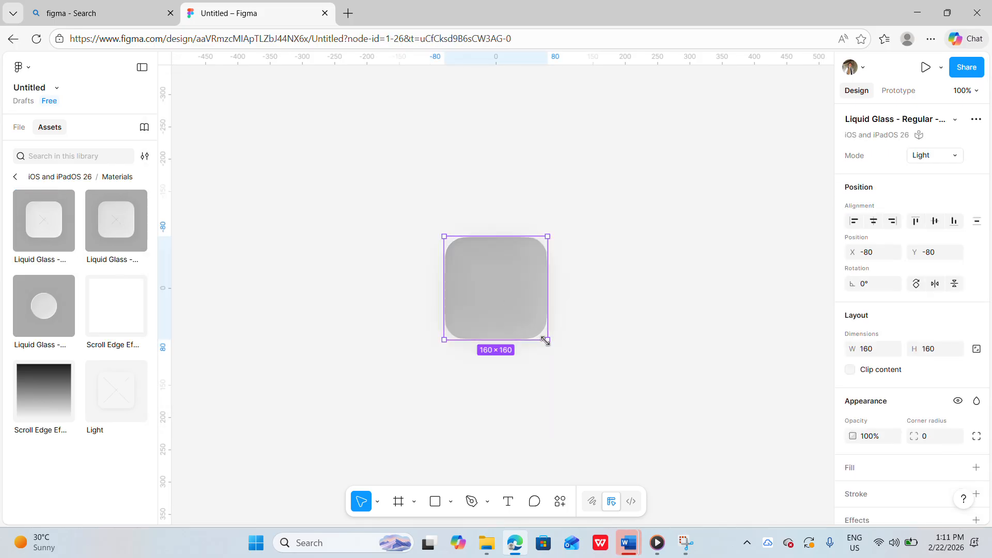
pyautogui.moveTo(548, 339); pyautogui.dragTo(699, 435)
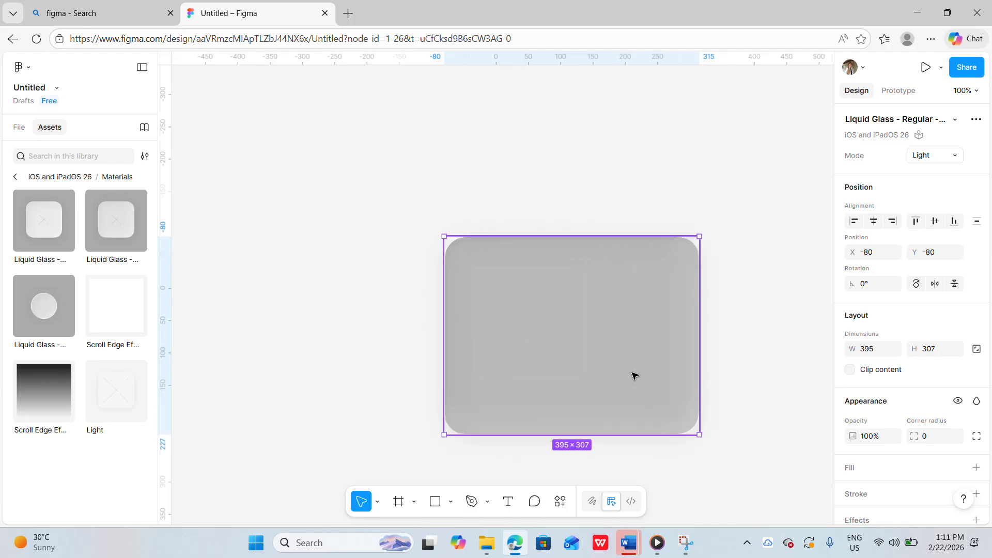
pyautogui.moveTo(634, 376); pyautogui.dragTo(583, 293)
pyautogui.moveTo(646, 352); pyautogui.dragTo(642, 402)
# Insert a Liquid Glass - Regular - Small instance and size it about 67 × 68 near the card's top centre
pyautogui.click(63, 315)
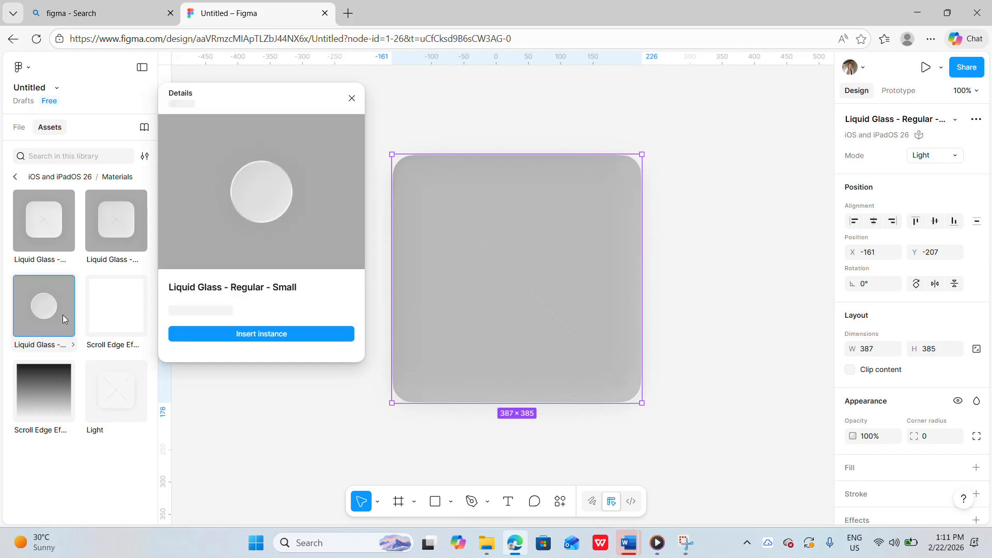
pyautogui.click(302, 341)
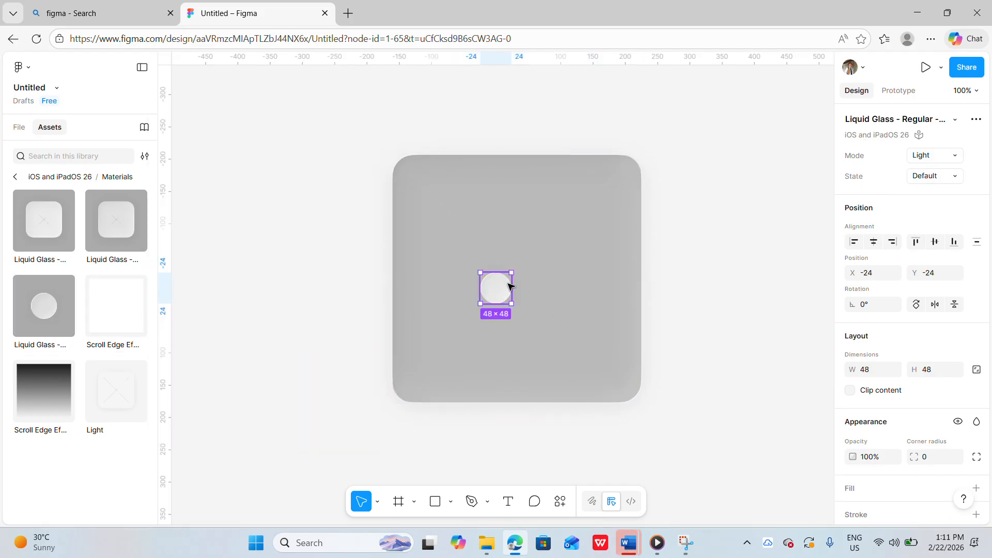
pyautogui.moveTo(498, 288); pyautogui.dragTo(540, 223)
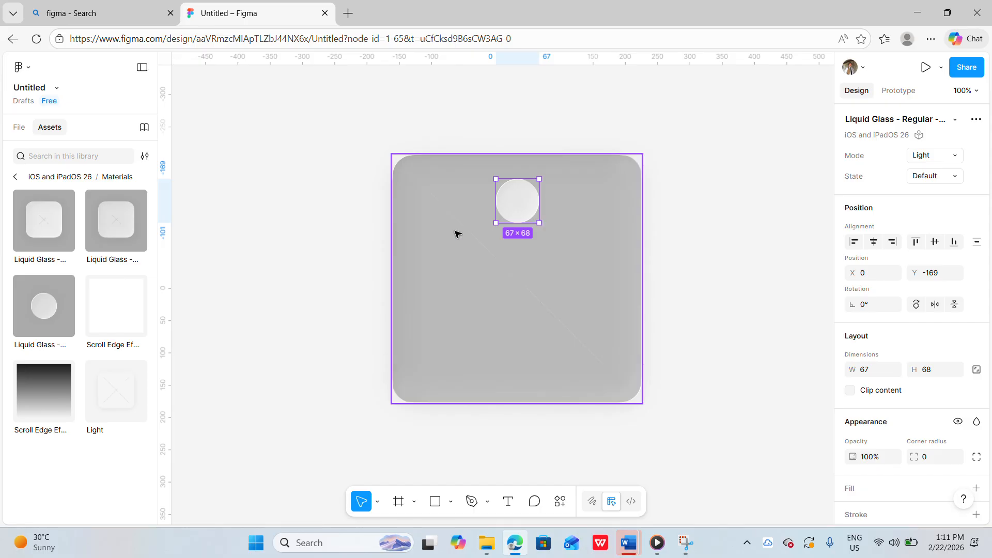
# Insert another Liquid Glass - Regular - Large instance and reshape it into a field about 255 × 52
pyautogui.click(27, 196)
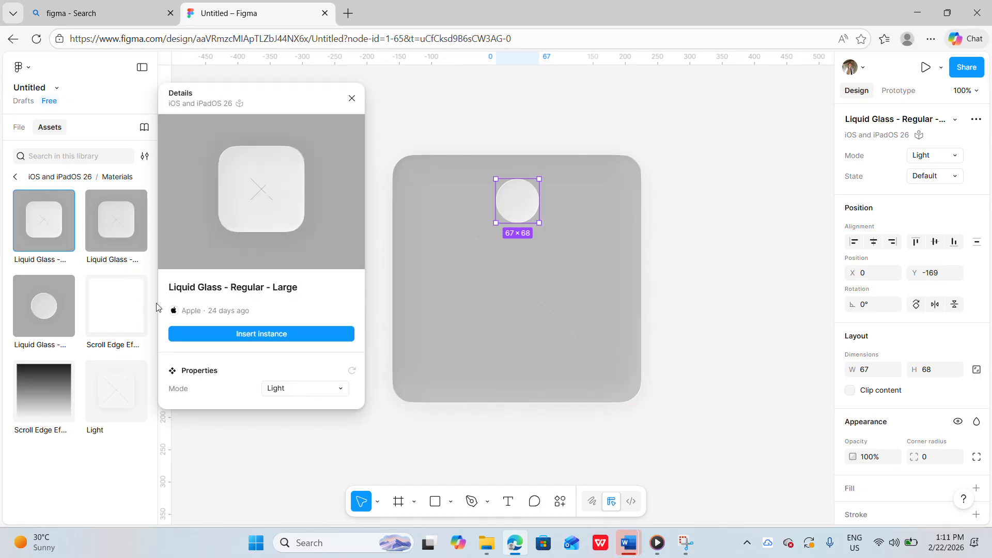
pyautogui.click(228, 334)
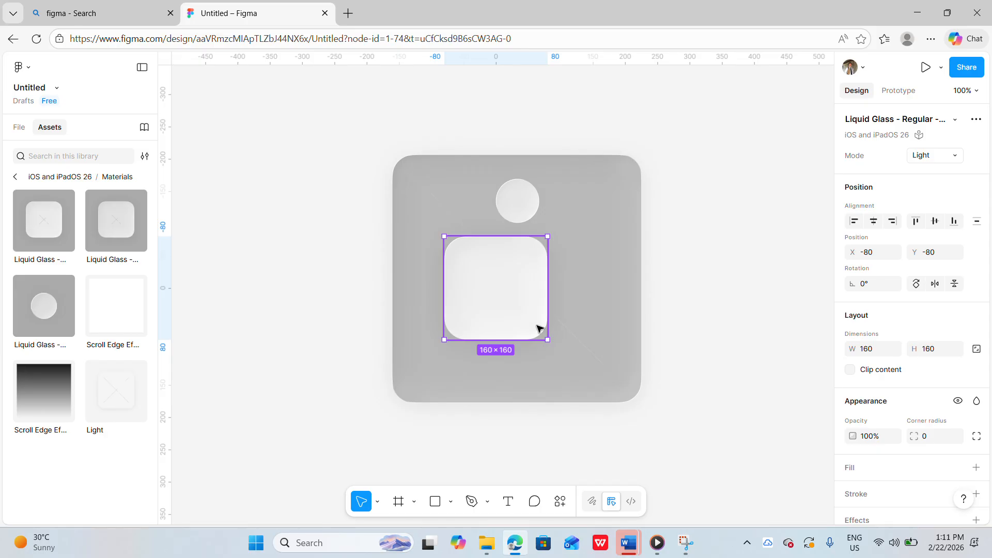
pyautogui.moveTo(548, 339); pyautogui.dragTo(572, 270)
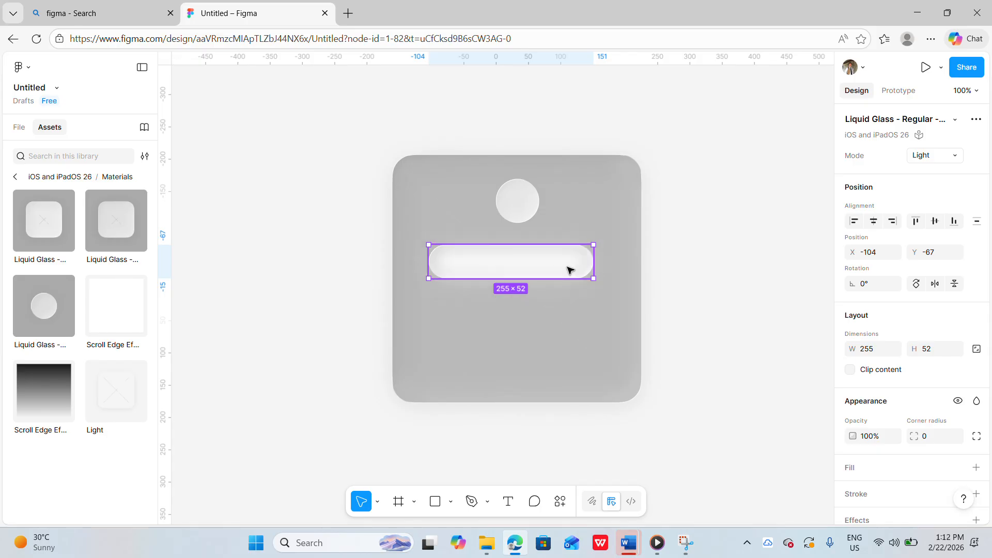
# Duplicate the field to make a second field below it and a shorter button pill near the card's bottom
pyautogui.keyDown('alt'); pyautogui.moveTo(567, 268); pyautogui.dragTo(568, 314); pyautogui.keyUp('alt')
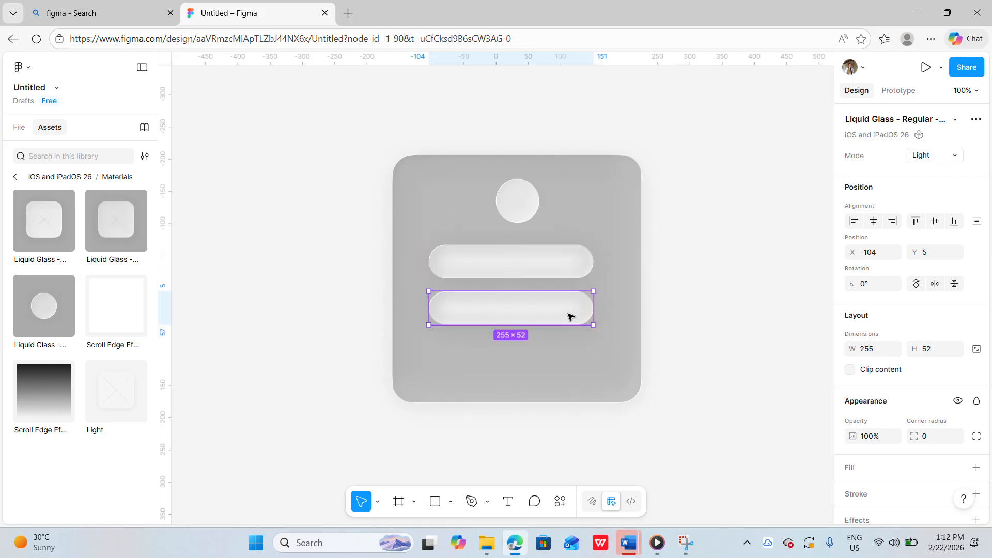
pyautogui.keyDown('alt'); pyautogui.moveTo(568, 316); pyautogui.dragTo(534, 379); pyautogui.keyUp('alt')
pyautogui.click(739, 340)
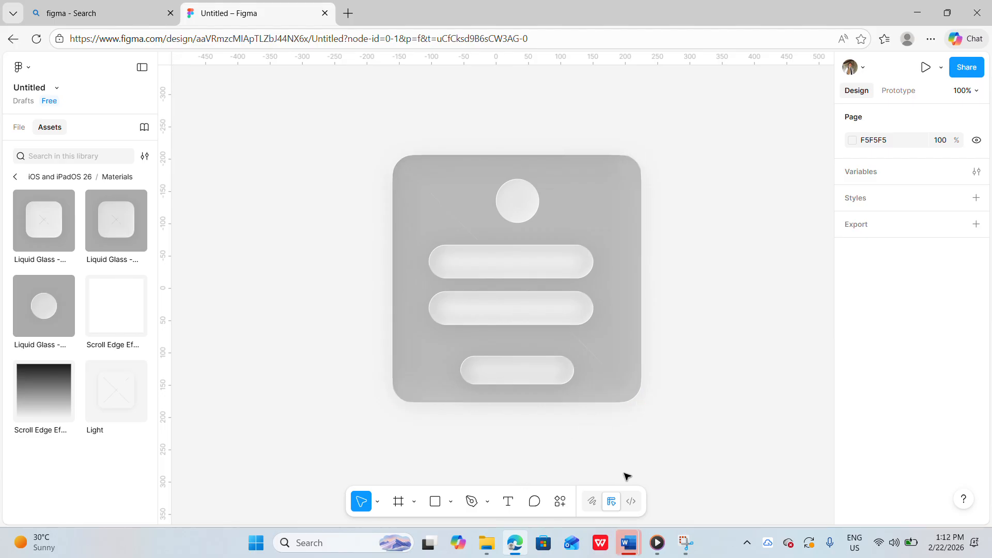
# Add the placeholder text "enter your email" inside the first field
pyautogui.click(508, 503)
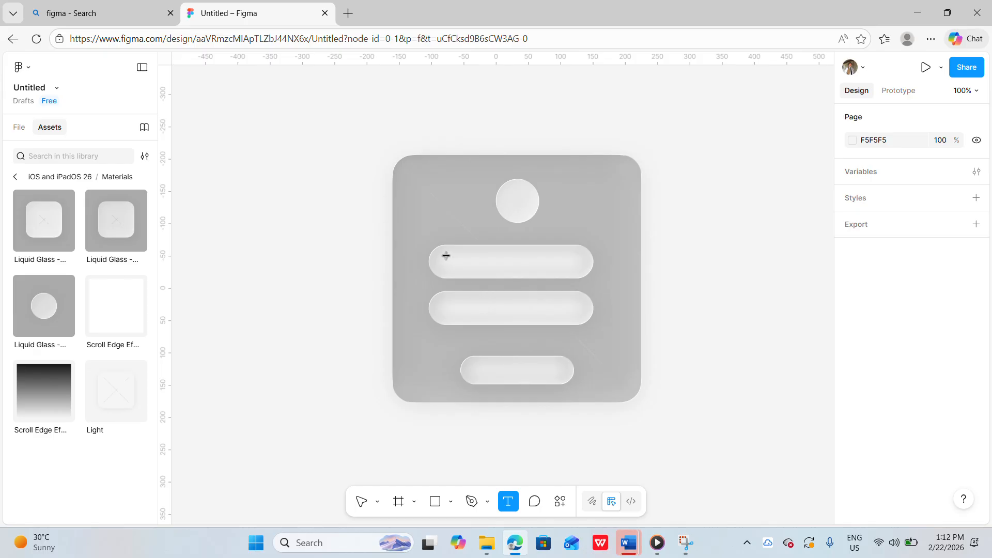
pyautogui.moveTo(446, 255); pyautogui.dragTo(566, 276)
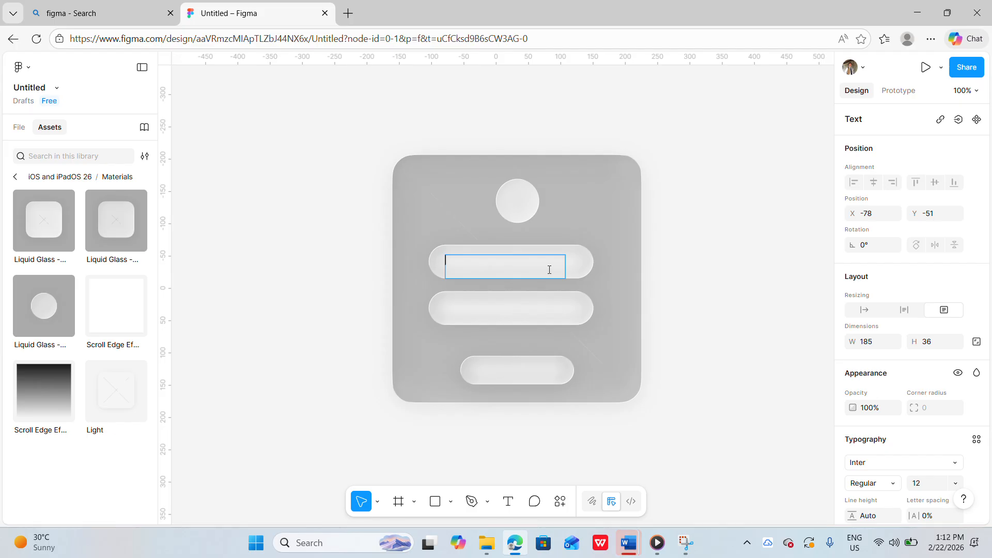
pyautogui.write('enter your email')
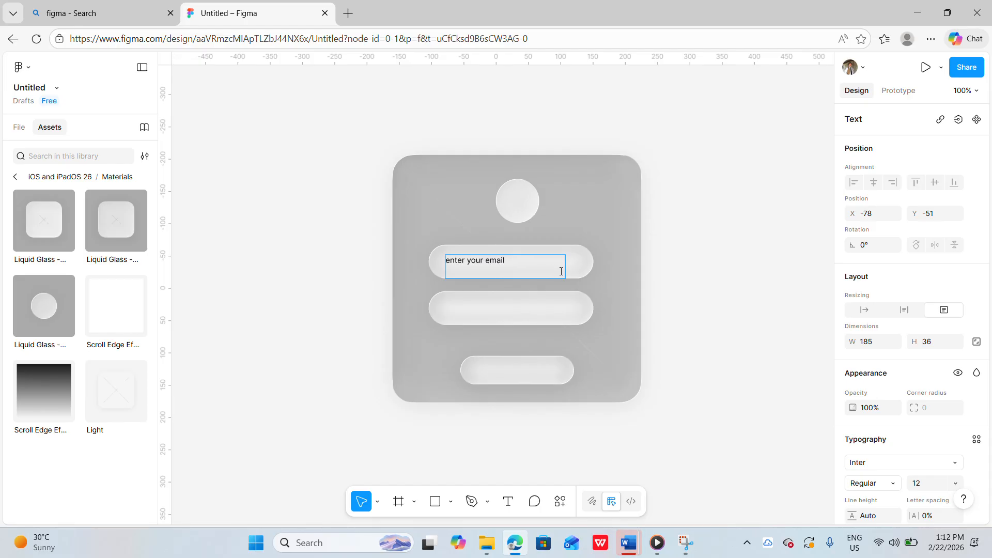
pyautogui.press('Escape')
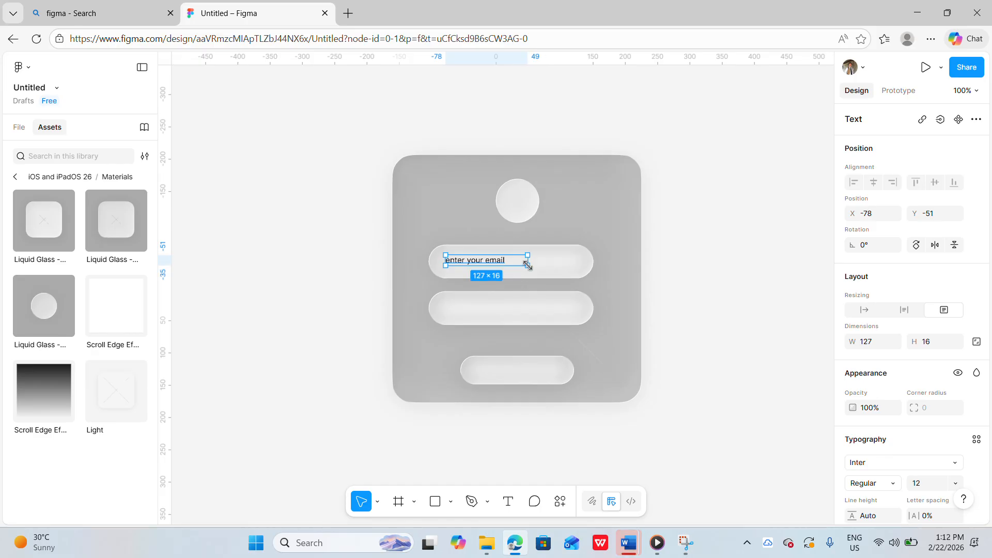
pyautogui.click(726, 278)
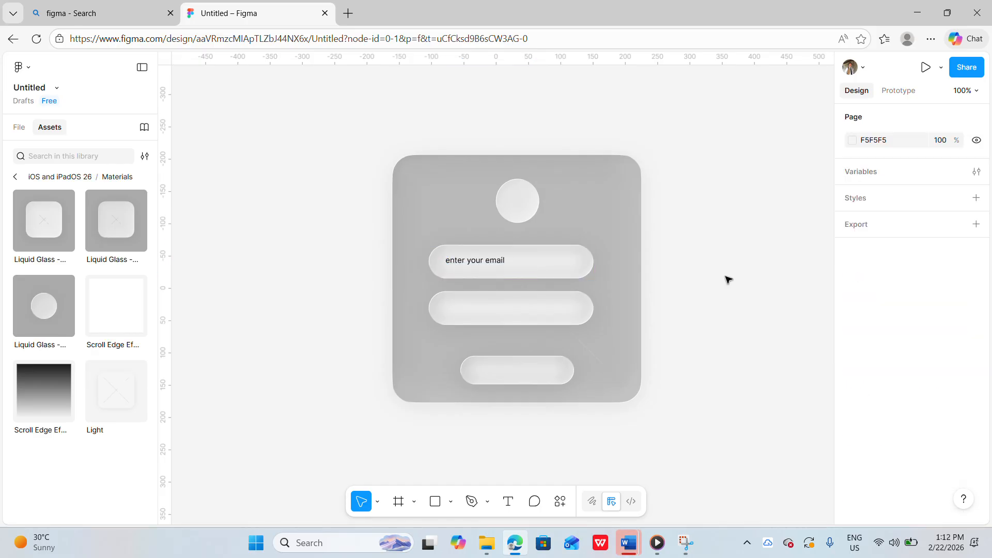
# Add the placeholder text "enter your password" inside the second field and shrink its text box to about 120 × 26
pyautogui.click(508, 501)
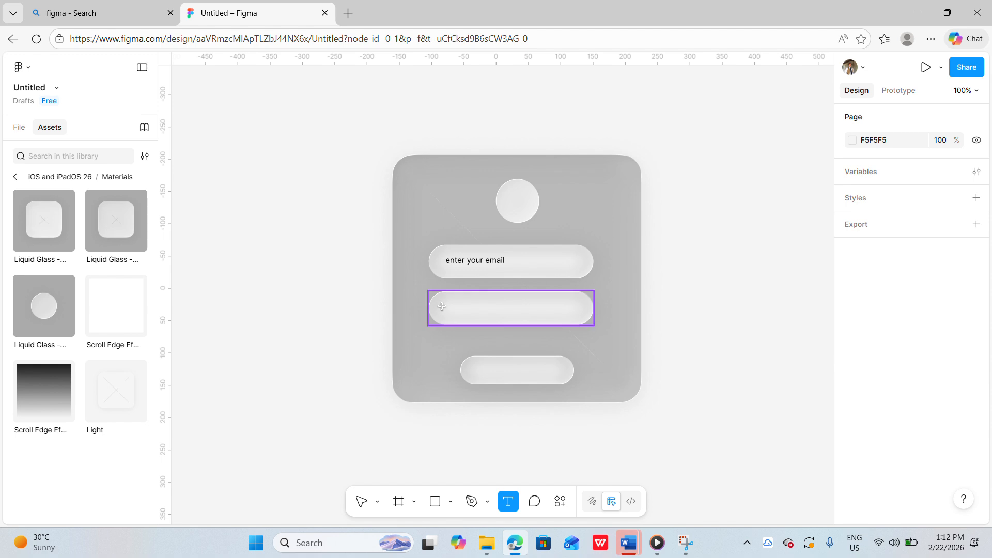
pyautogui.moveTo(440, 308); pyautogui.dragTo(540, 337)
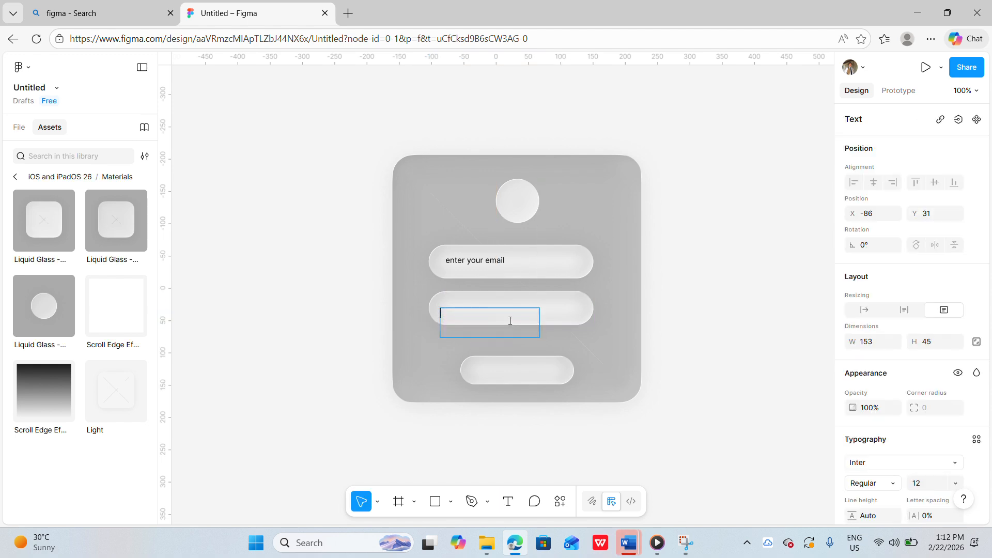
pyautogui.write('enter your password')
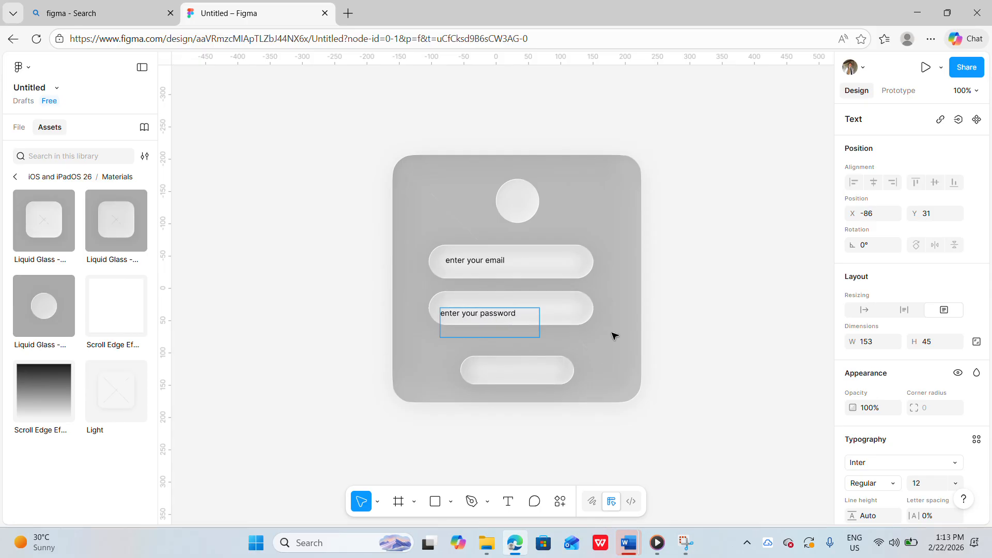
pyautogui.press('Escape')
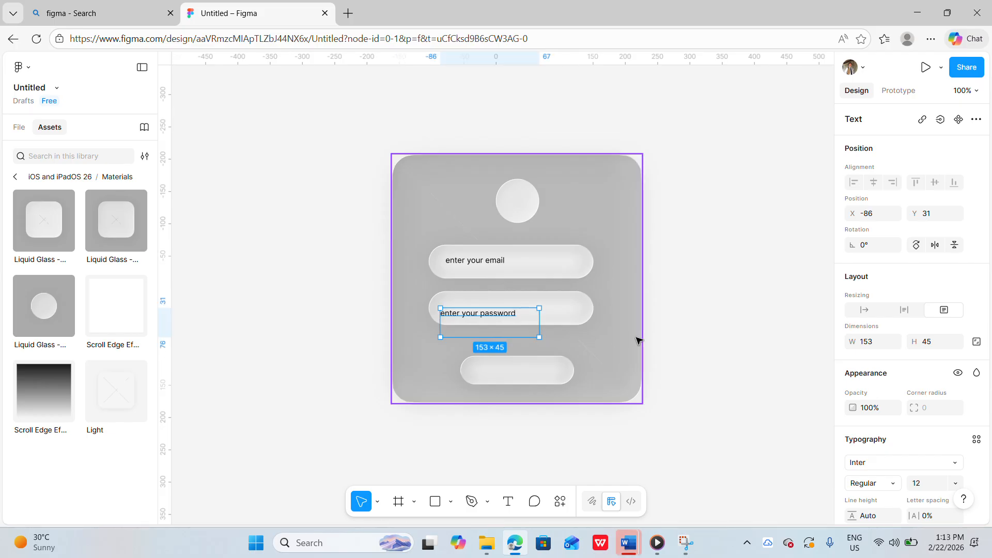
pyautogui.moveTo(539, 337); pyautogui.dragTo(518, 324)
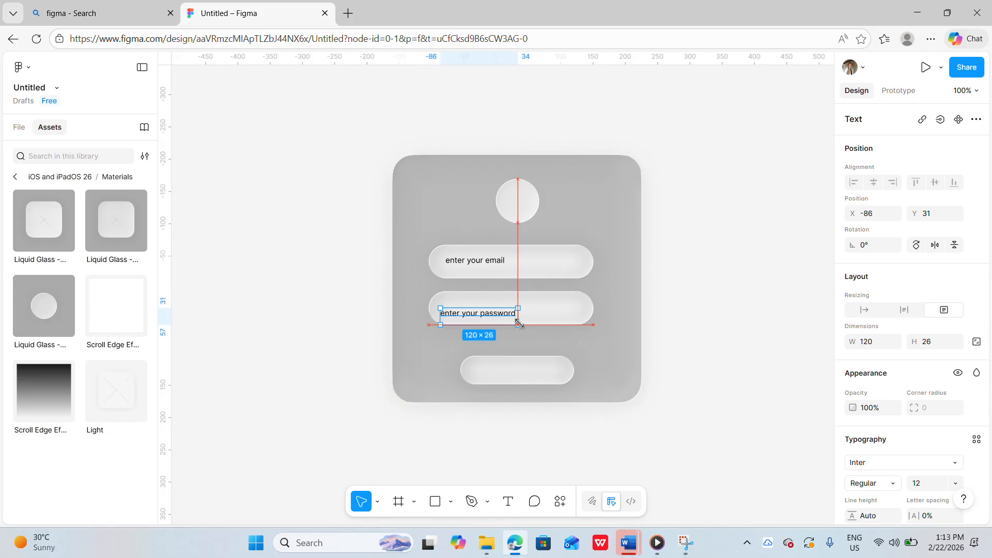
# Nudge the password placeholder slightly upward and duplicate it onto the button pill
pyautogui.click(659, 328)
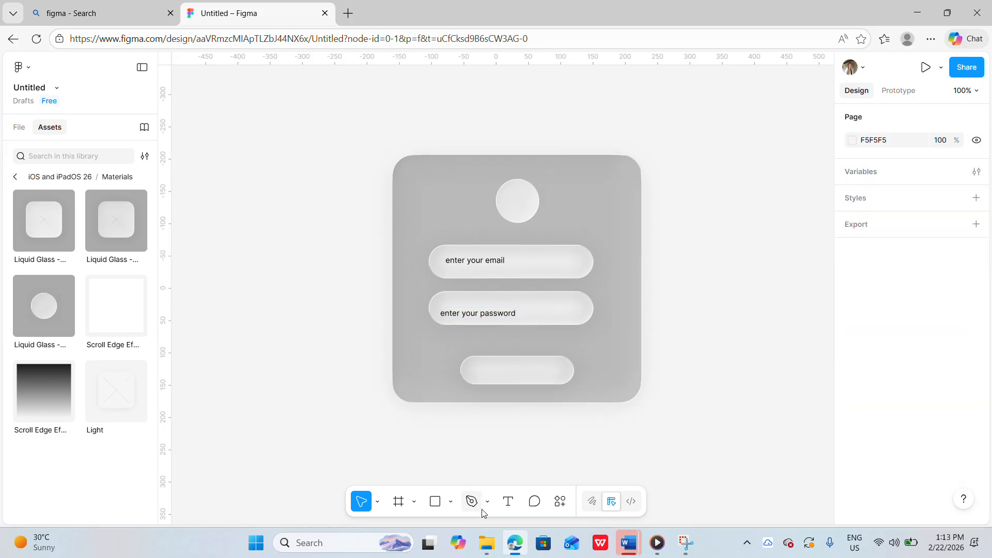
pyautogui.moveTo(491, 321); pyautogui.dragTo(489, 317)
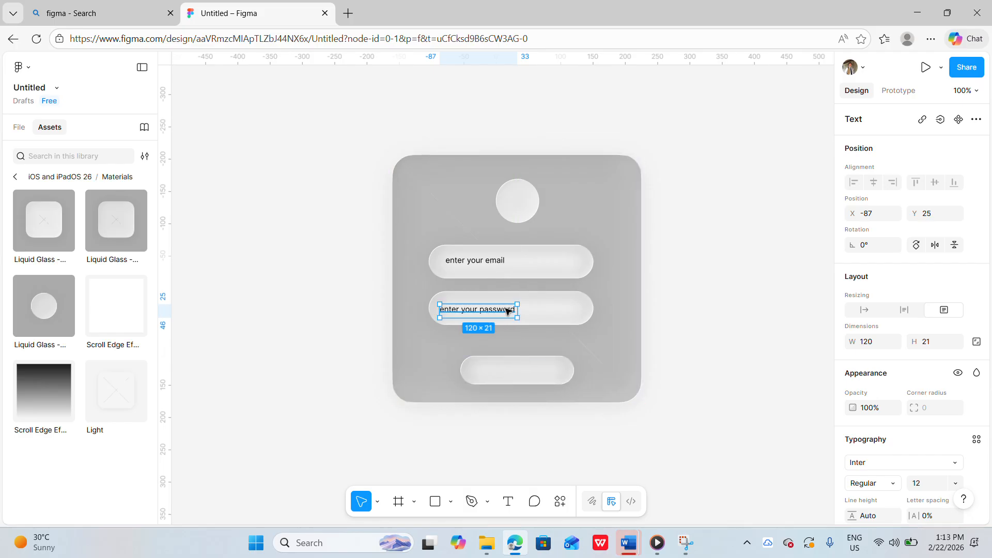
pyautogui.moveTo(507, 310); pyautogui.dragTo(545, 373)
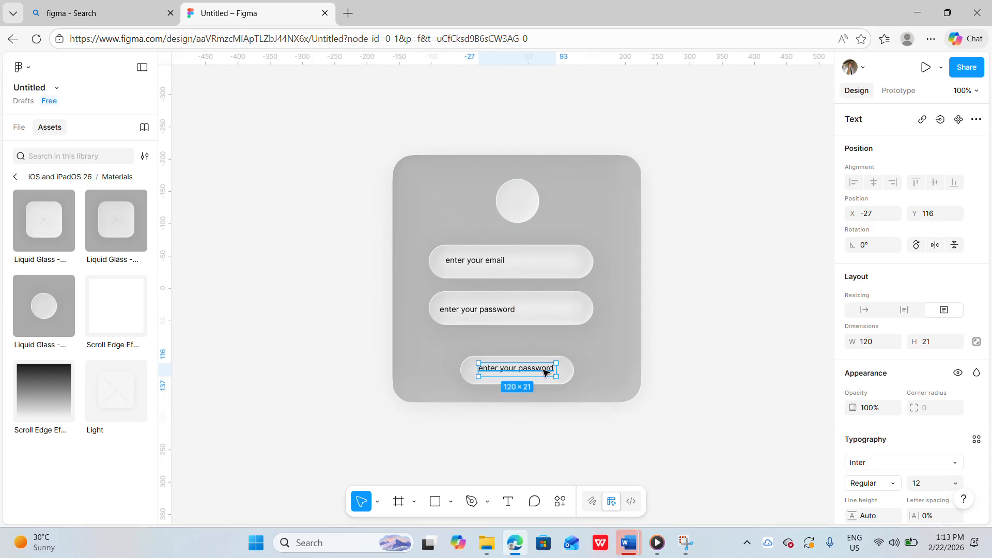
# Change the duplicated button text to "login"
pyautogui.doubleClick(545, 371)
pyautogui.write('login')
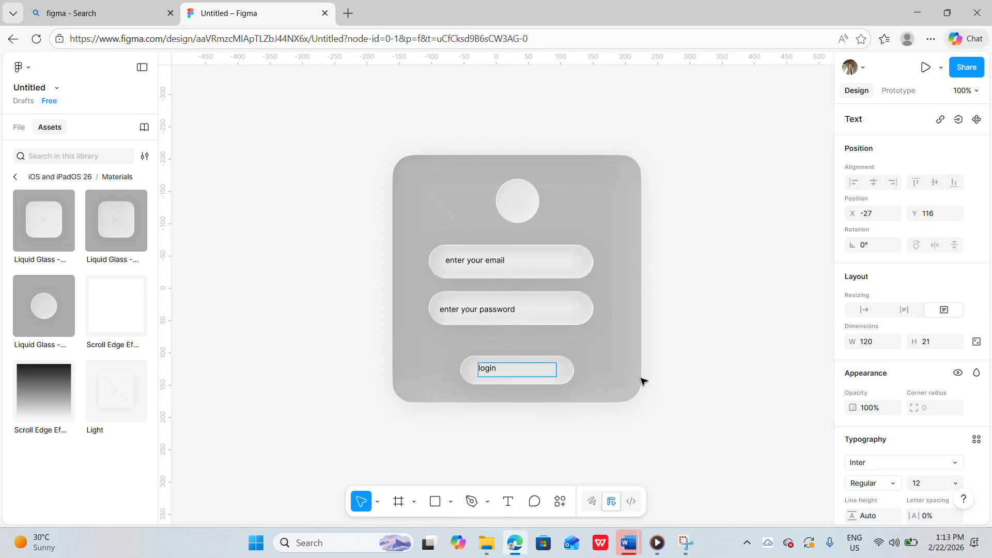
pyautogui.press('Escape')
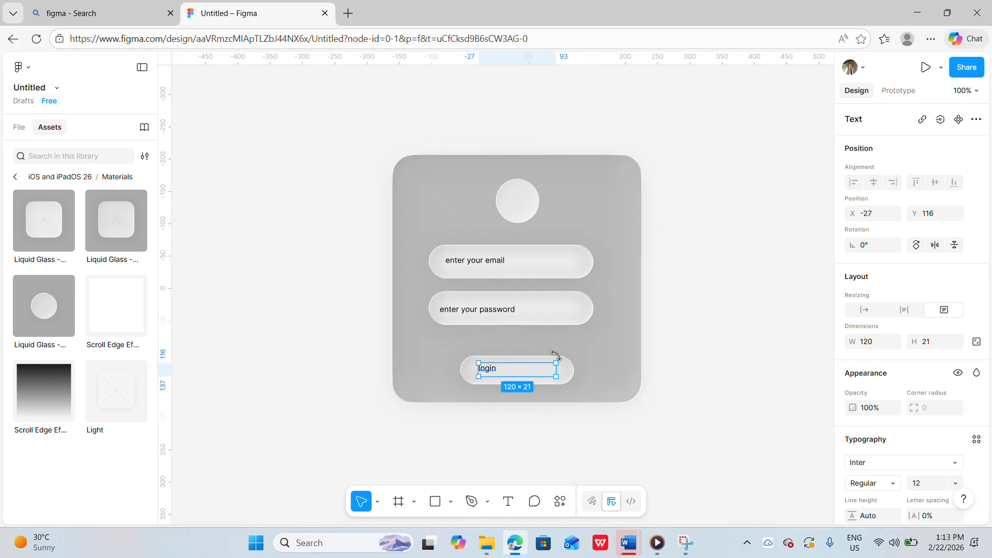
# Narrow the login text box and center the label within the button pill
pyautogui.moveTo(556, 372); pyautogui.dragTo(495, 372)
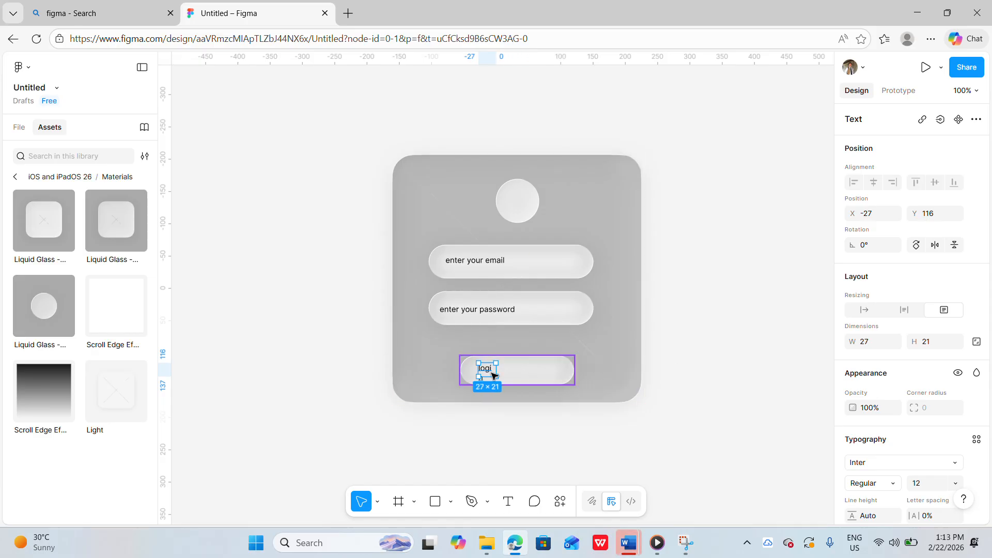
pyautogui.doubleClick(492, 373)
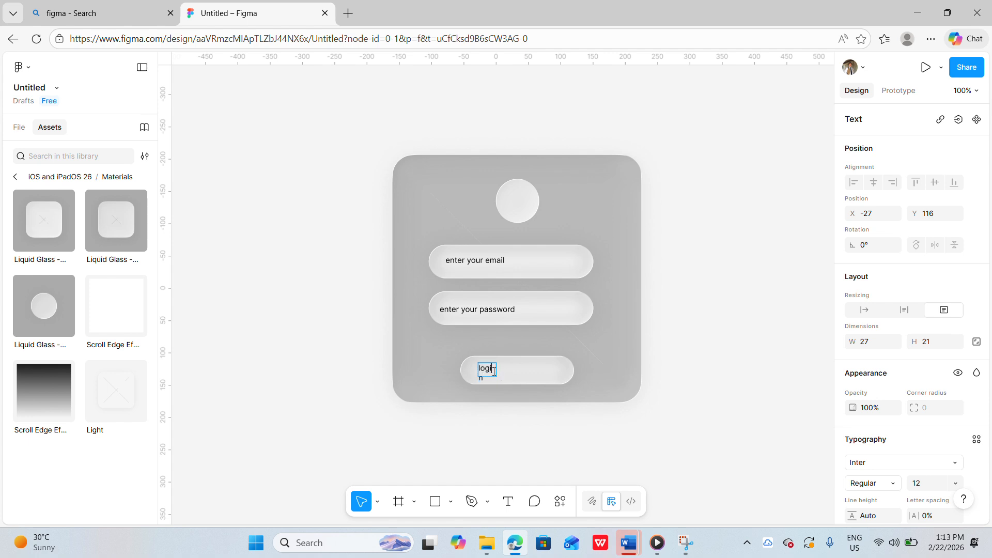
pyautogui.press('Escape')
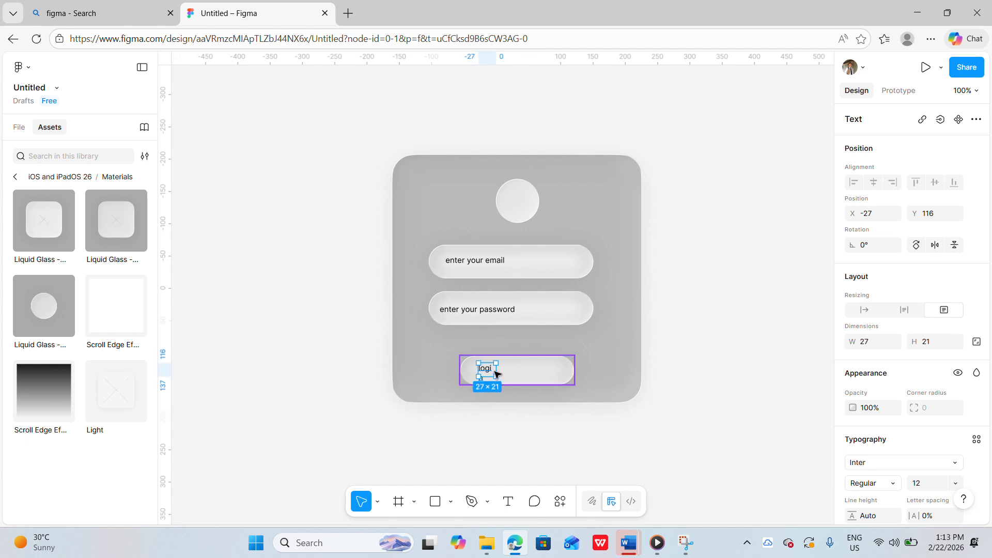
pyautogui.moveTo(496, 370); pyautogui.dragTo(505, 371)
pyautogui.click(658, 368)
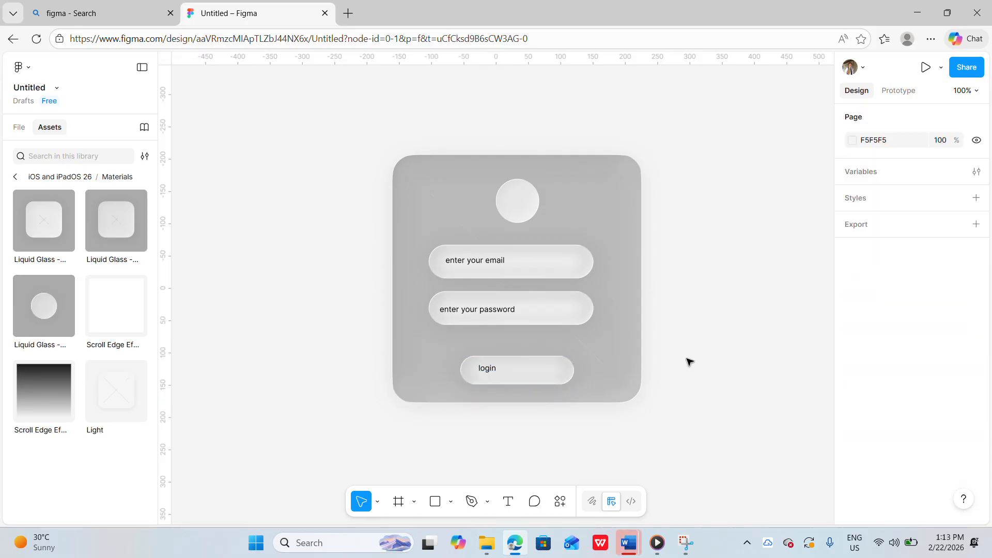
pyautogui.moveTo(491, 370); pyautogui.dragTo(512, 371)
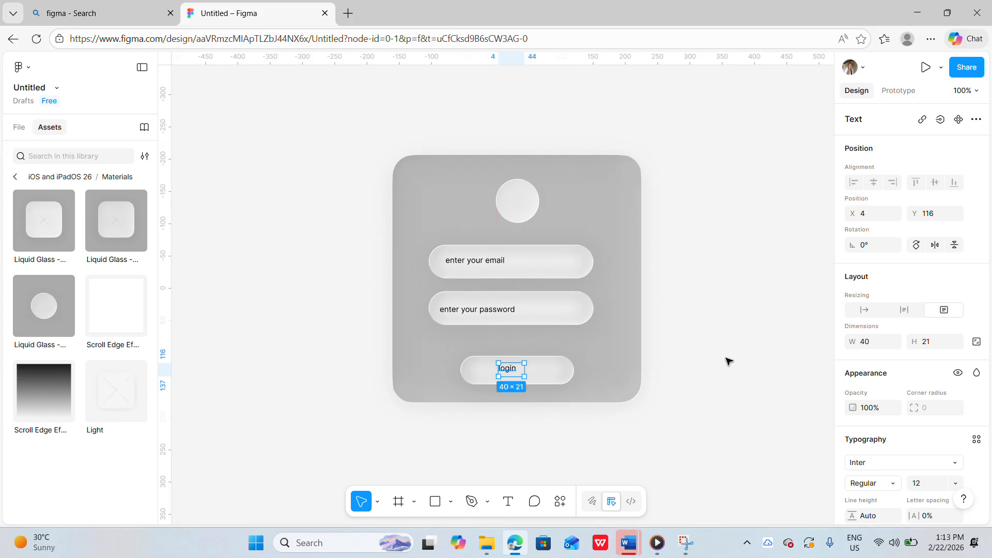
pyautogui.click(748, 367)
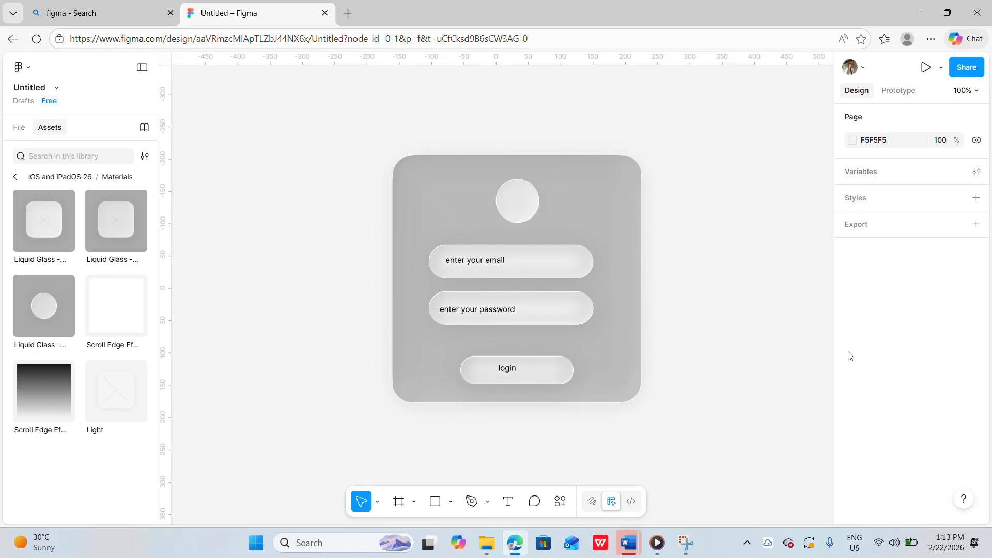
# Open the act11 (Copy) design file from Figma's recent files in a new tab
pyautogui.scroll(2, 780, 339)
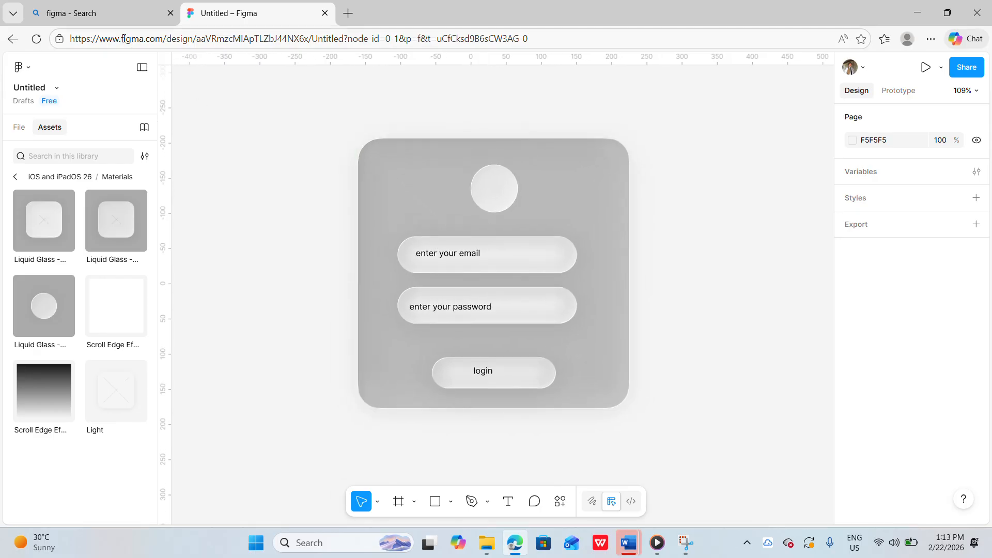
pyautogui.click(104, 13)
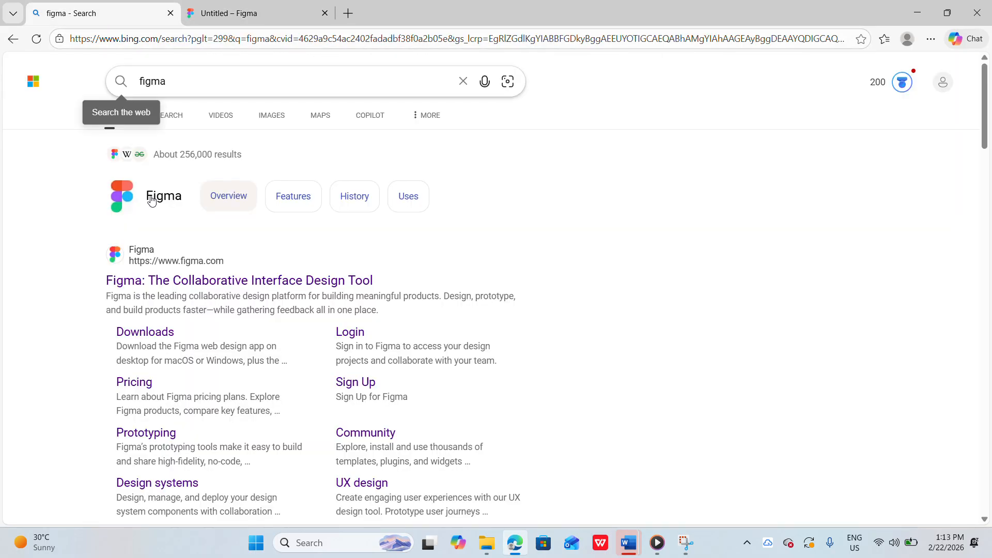
pyautogui.click(178, 287)
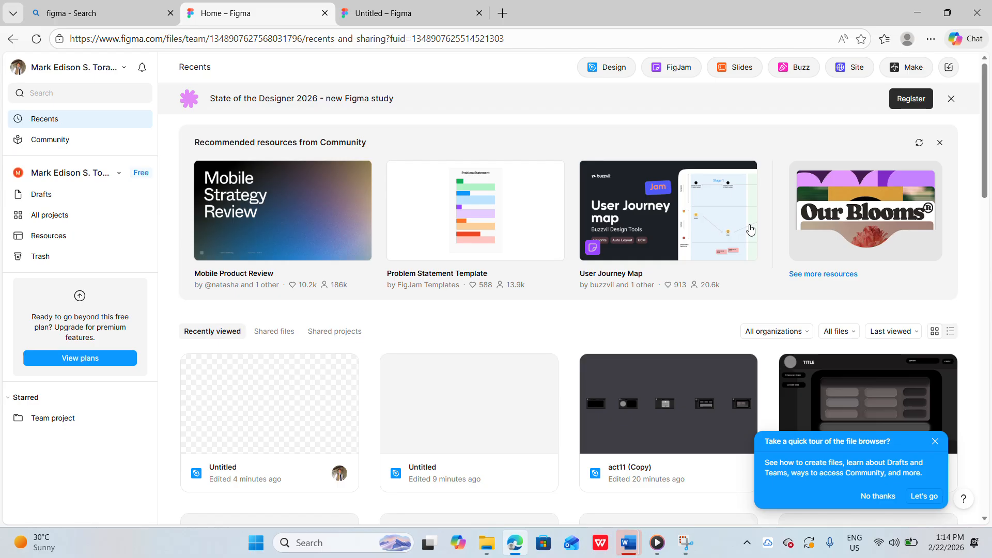
pyautogui.click(677, 402)
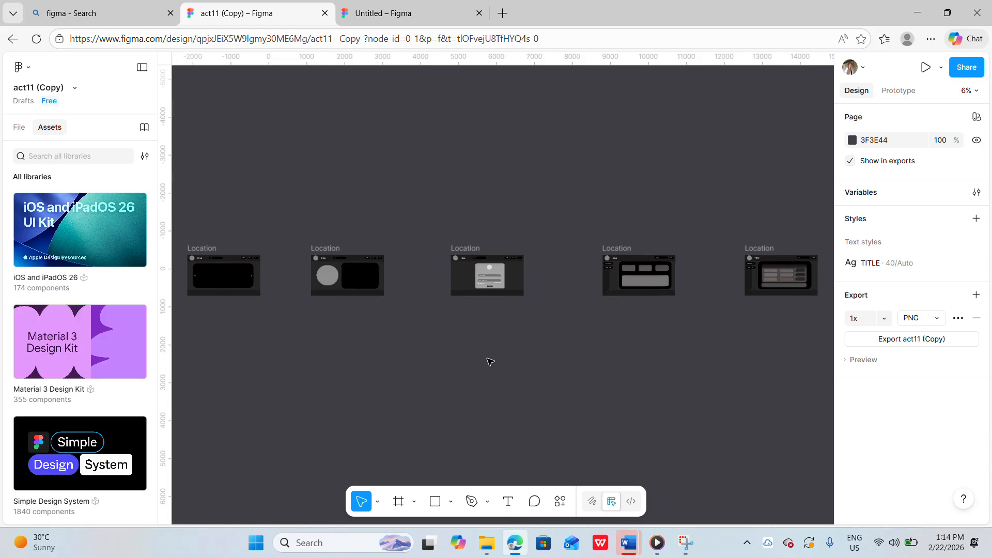
# Browse the act11 frames and inspect the carousel elements in the first frame
pyautogui.hscroll(-3, 251, 333)
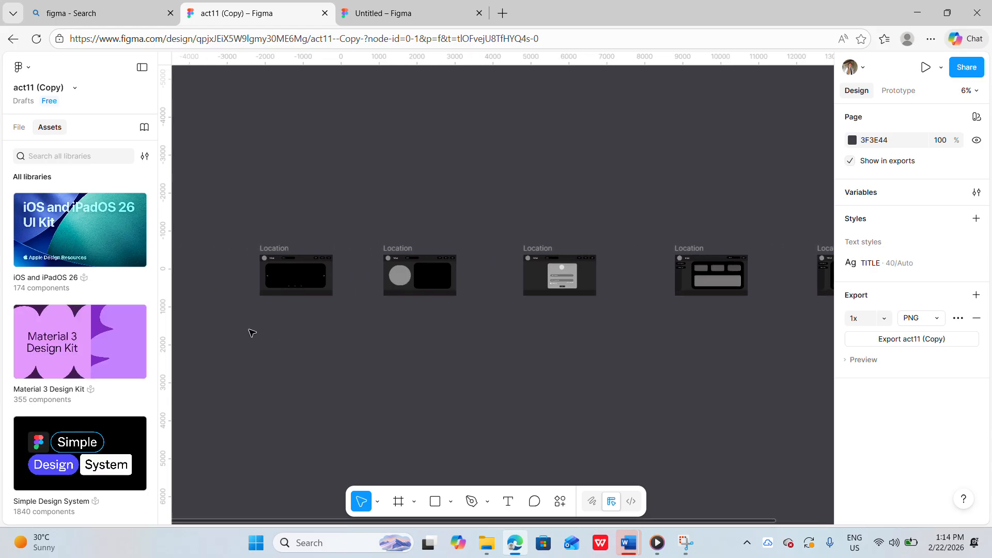
pyautogui.hscroll(5, 452, 291)
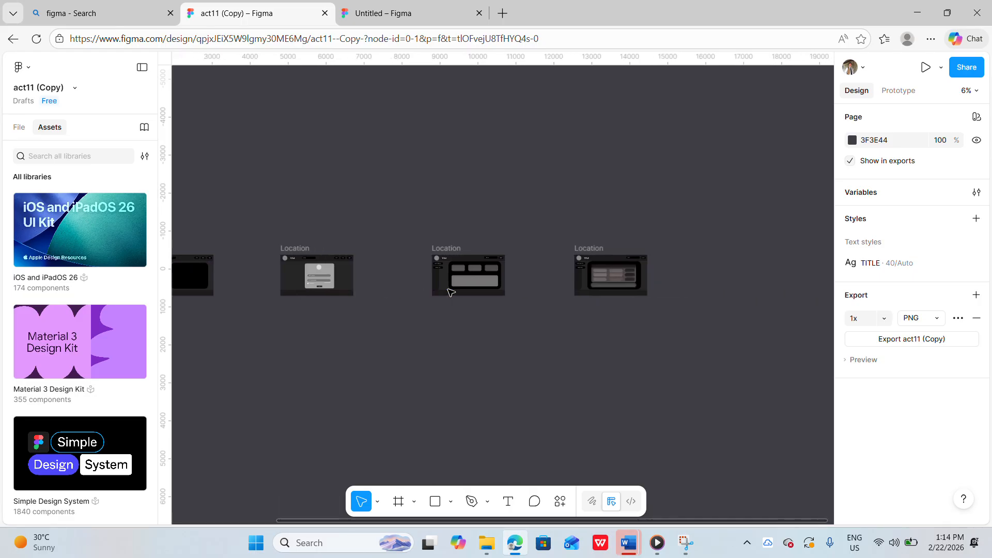
pyautogui.hscroll(-8, 451, 292)
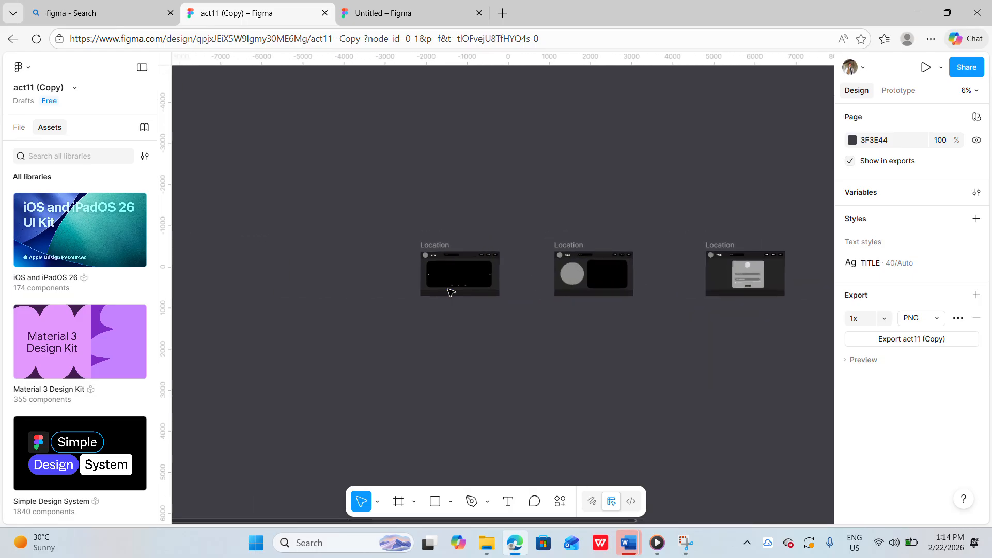
pyautogui.scroll(6, 451, 292)
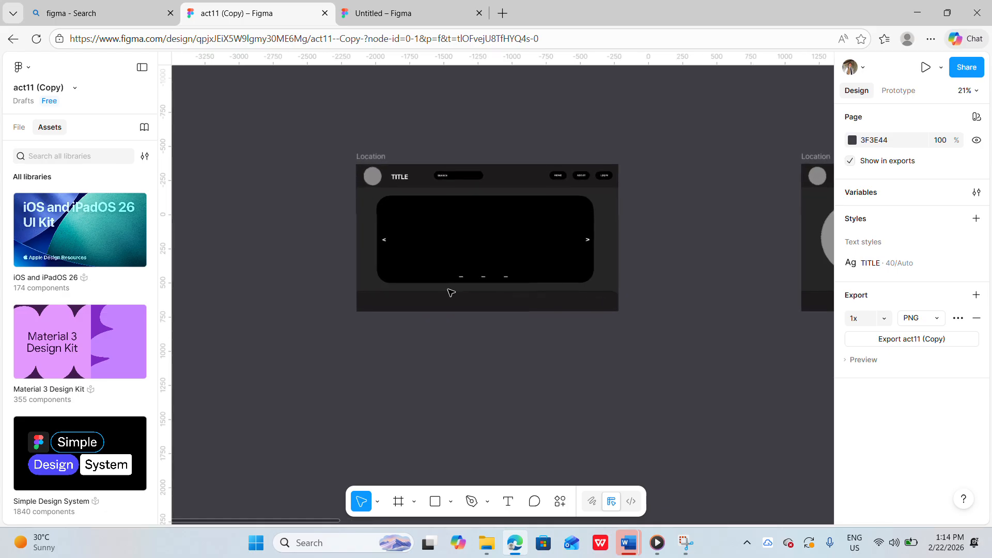
pyautogui.scroll(1, 451, 293)
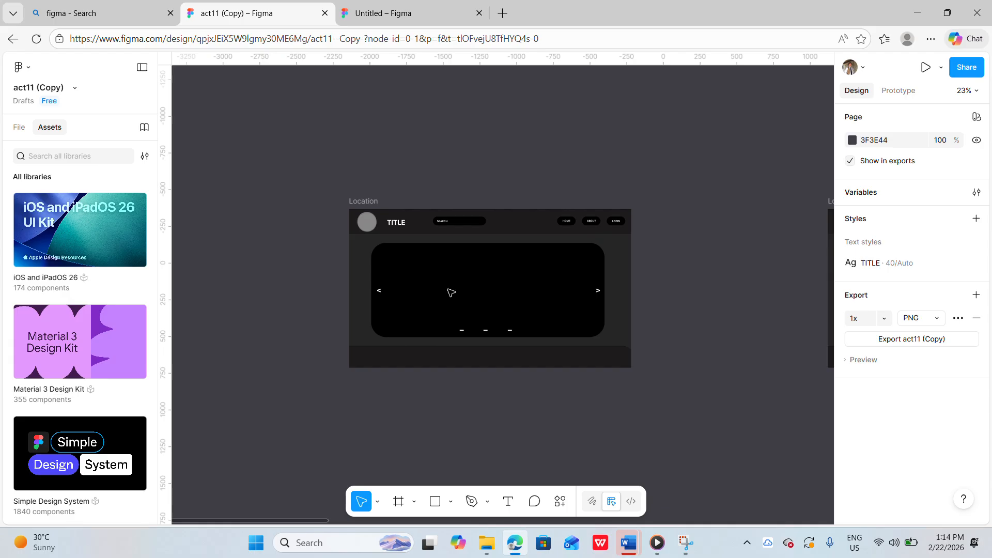
pyautogui.click(518, 292)
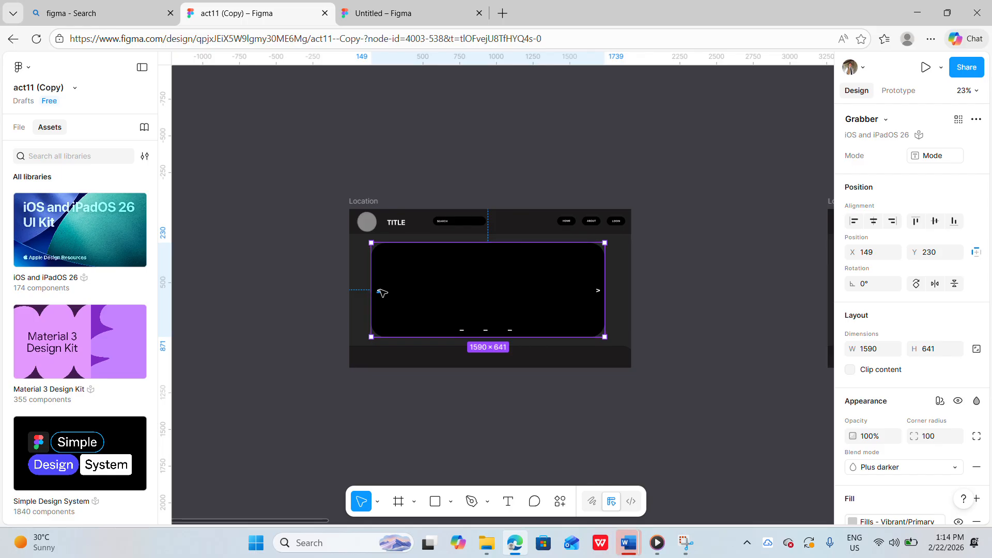
pyautogui.click(380, 292)
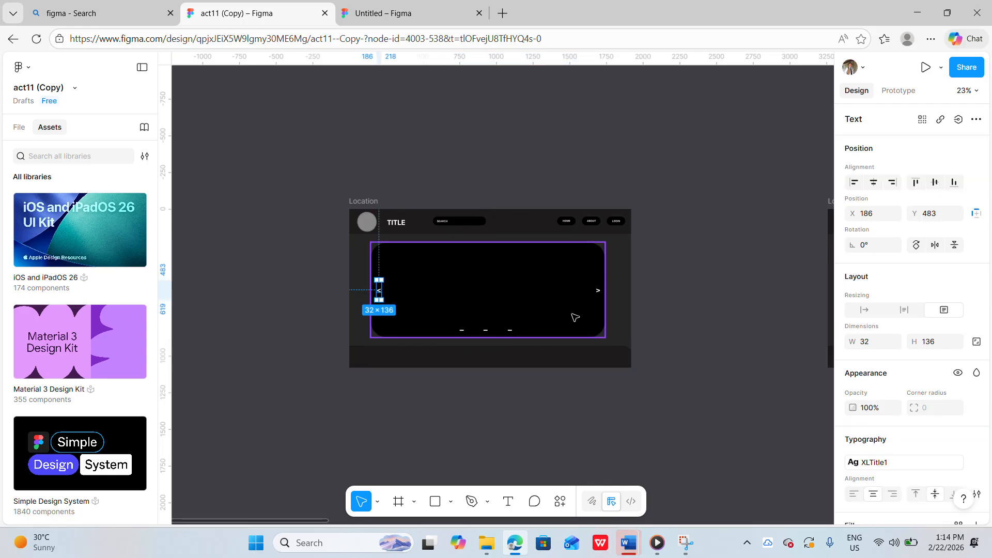
pyautogui.click(510, 331)
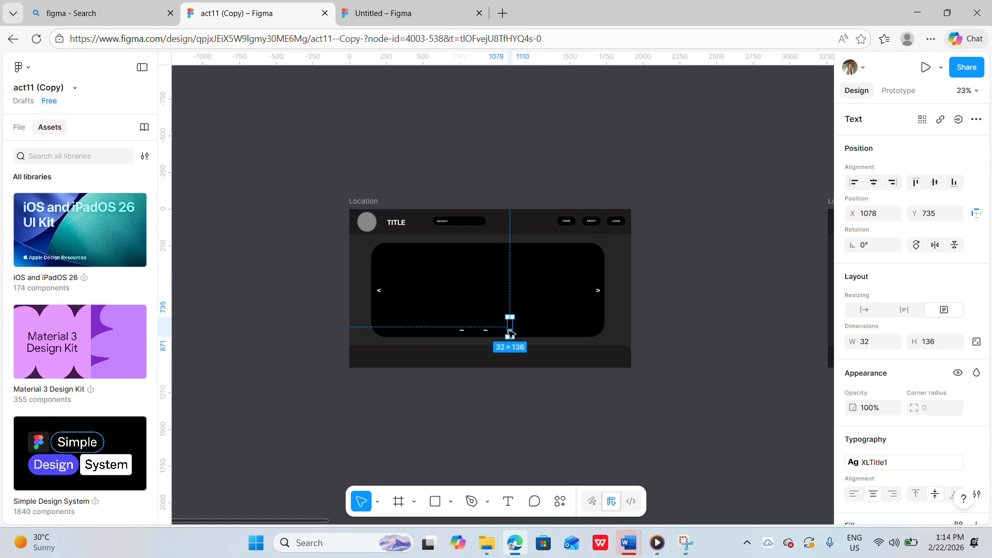
pyautogui.click(725, 290)
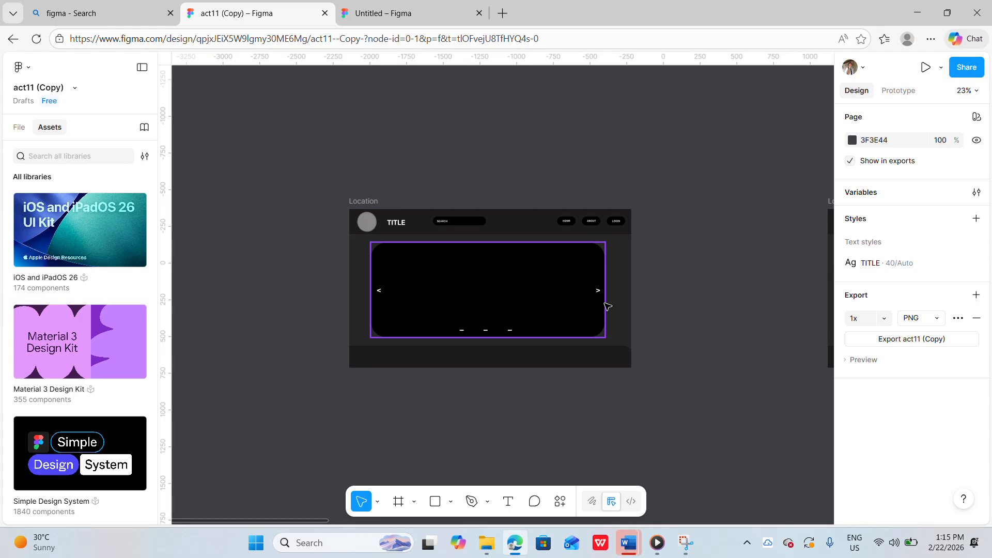
# Inspect the header, circle and panel components in the second act11 frame
pyautogui.hscroll(10, 756, 346)
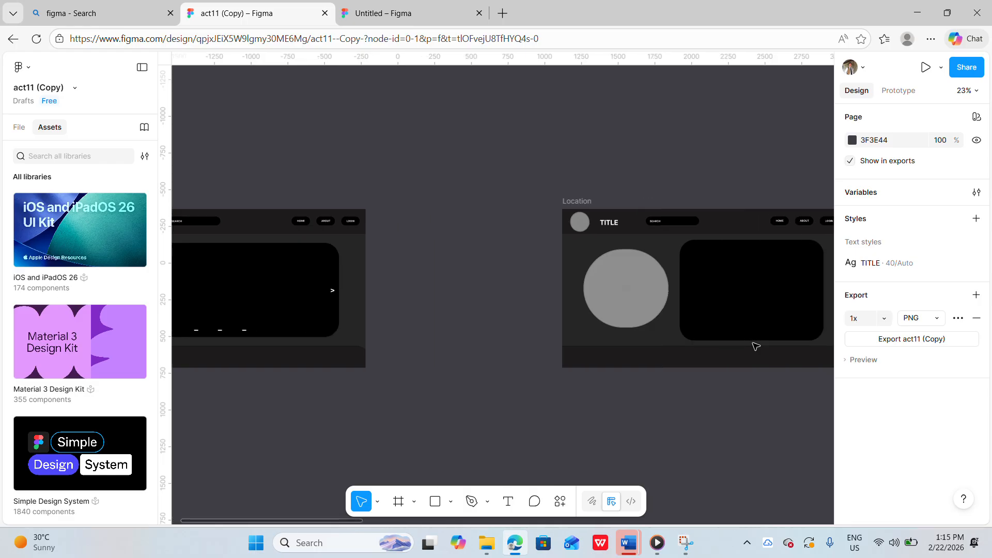
pyautogui.scroll(3, 748, 344)
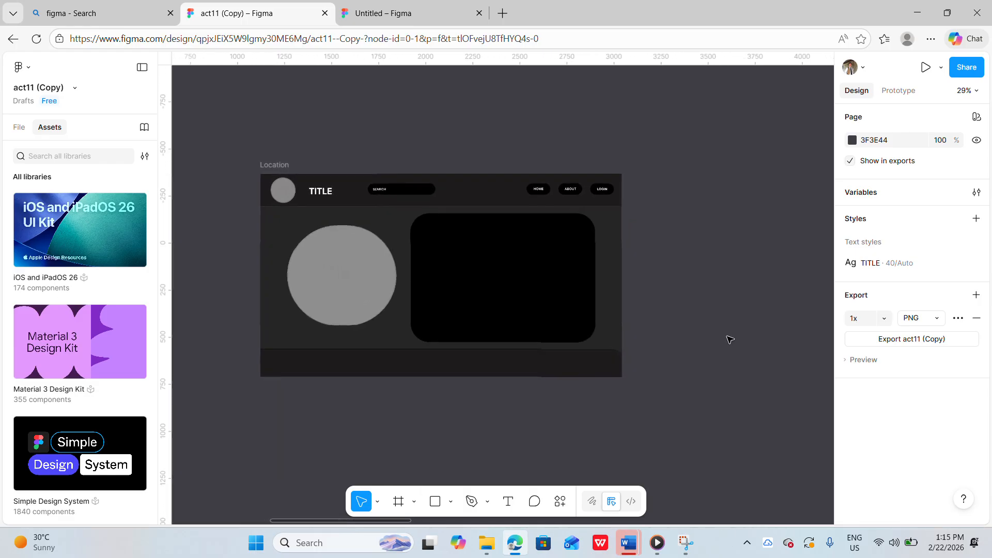
pyautogui.scroll(1, 729, 339)
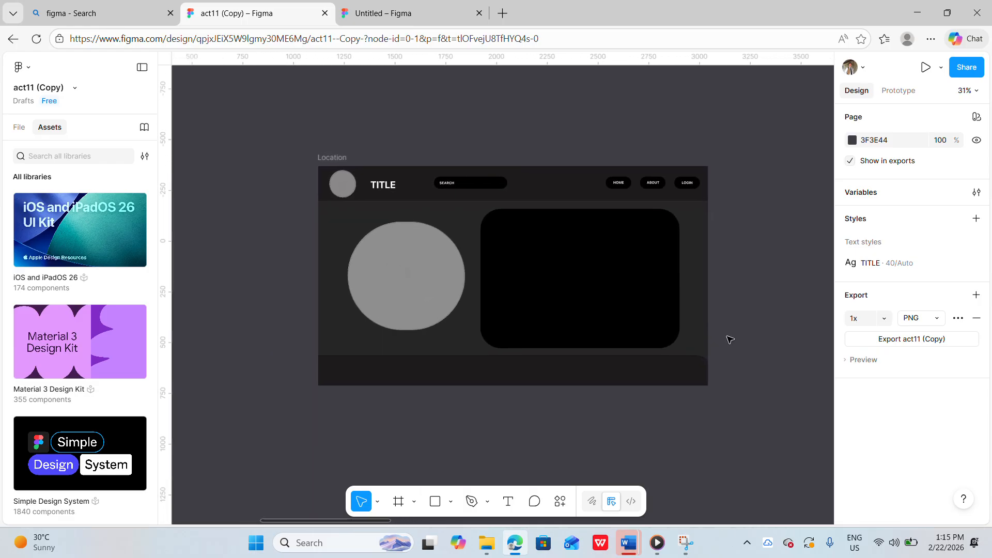
pyautogui.hscroll(-1, 730, 339)
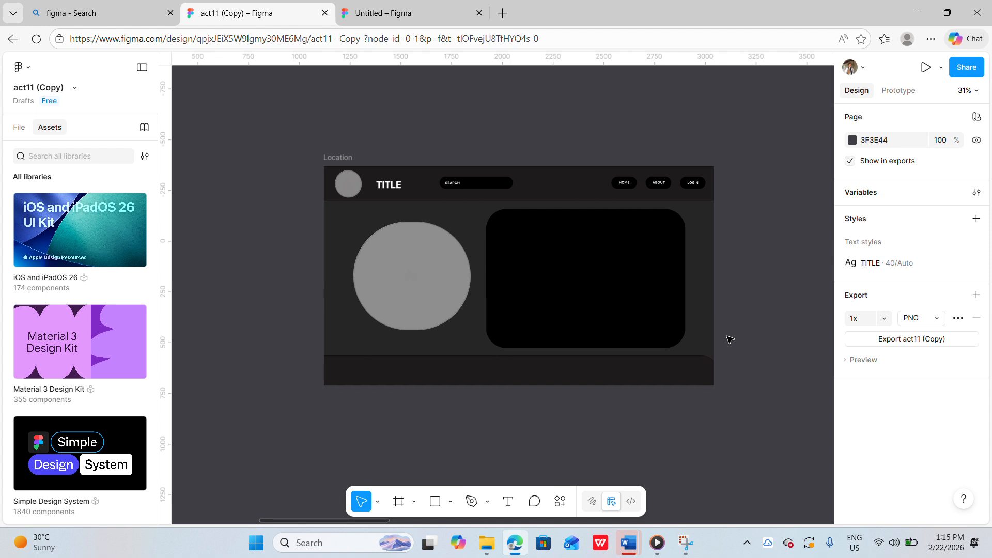
pyautogui.click(403, 267)
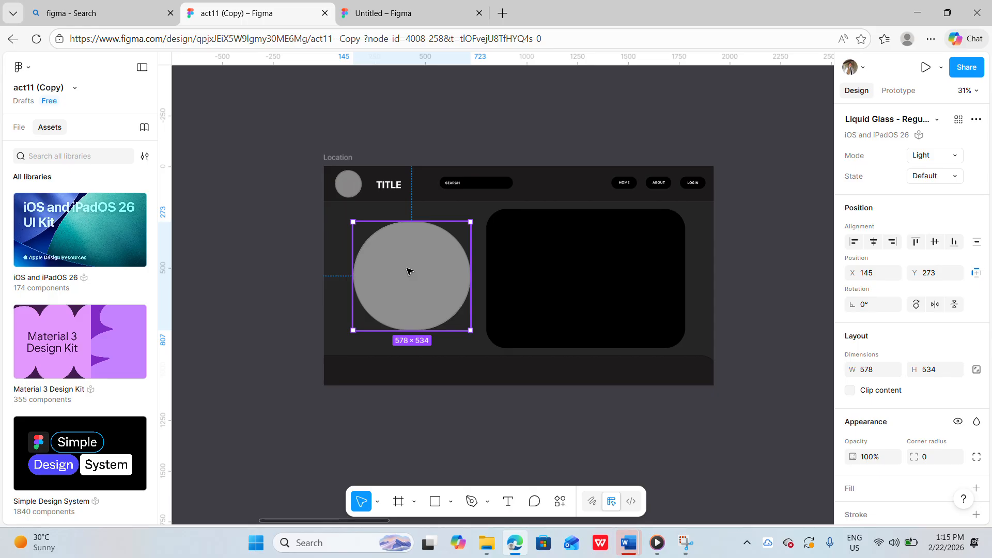
pyautogui.click(350, 188)
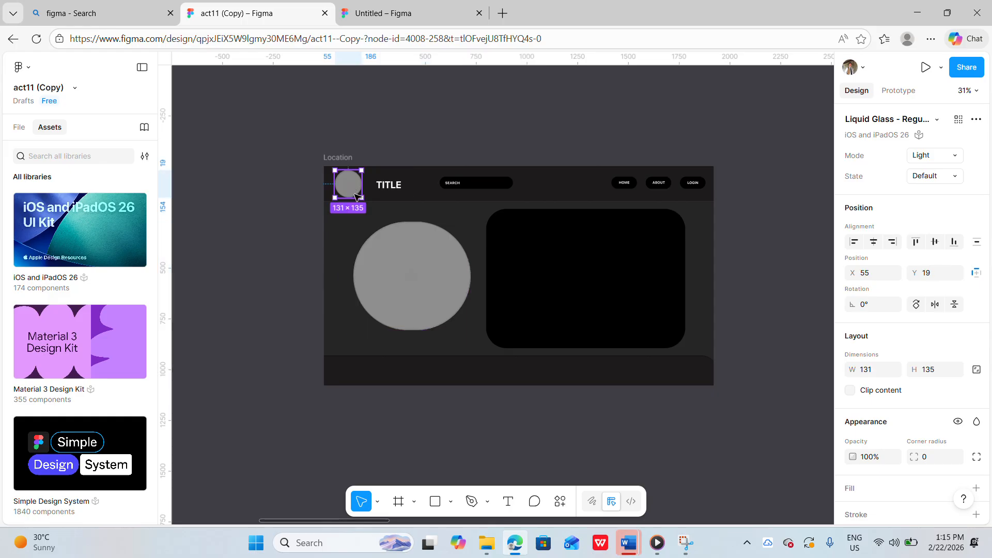
pyautogui.click(393, 191)
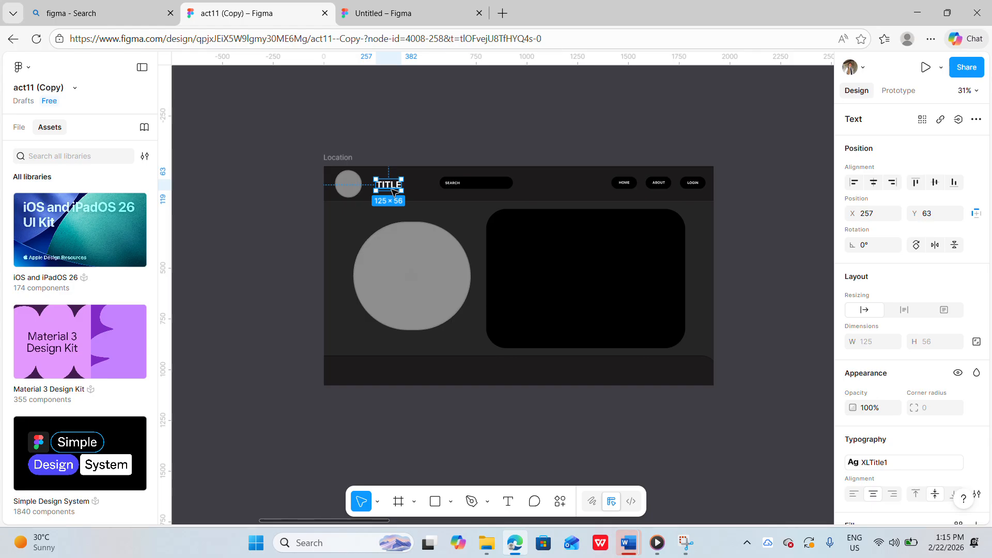
pyautogui.click(488, 192)
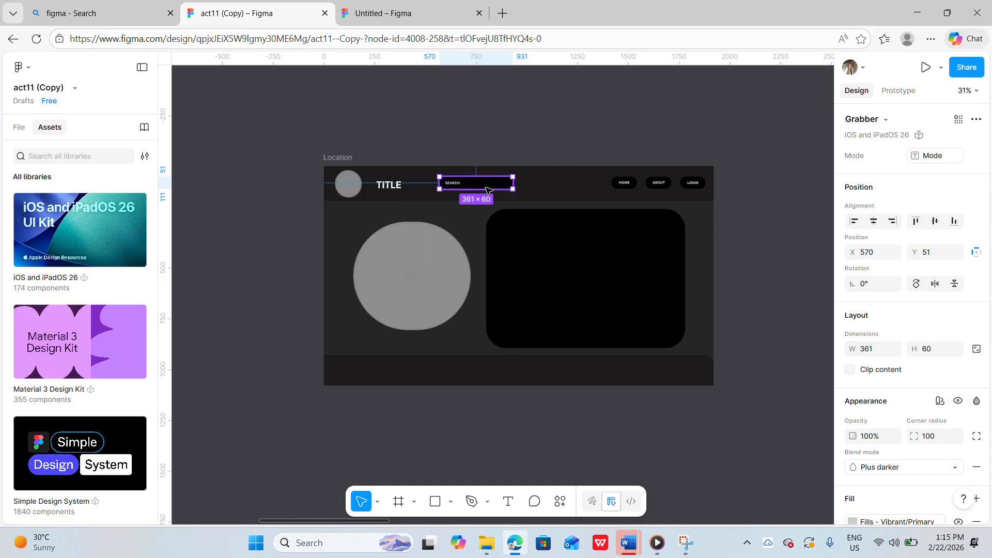
pyautogui.scroll(2, 488, 190)
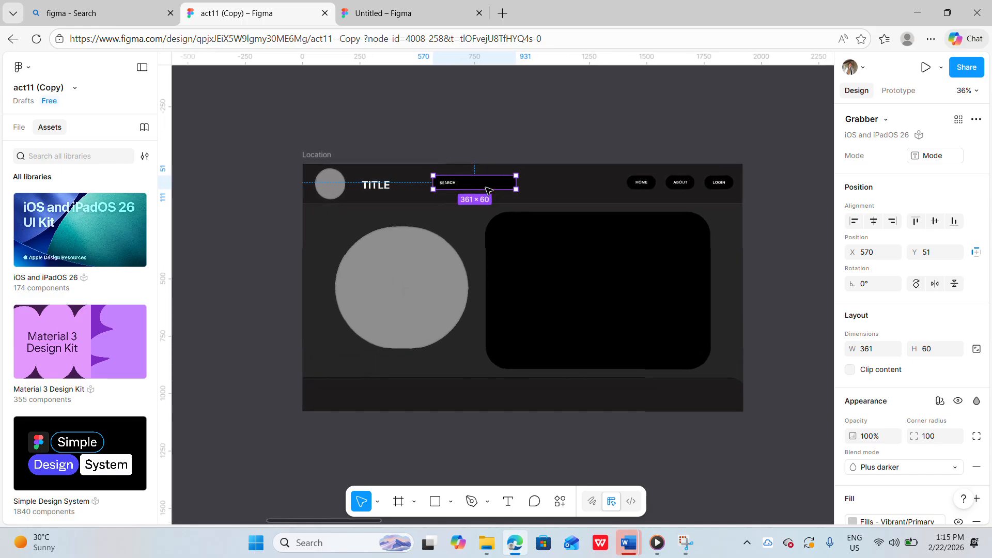
pyautogui.click(425, 257)
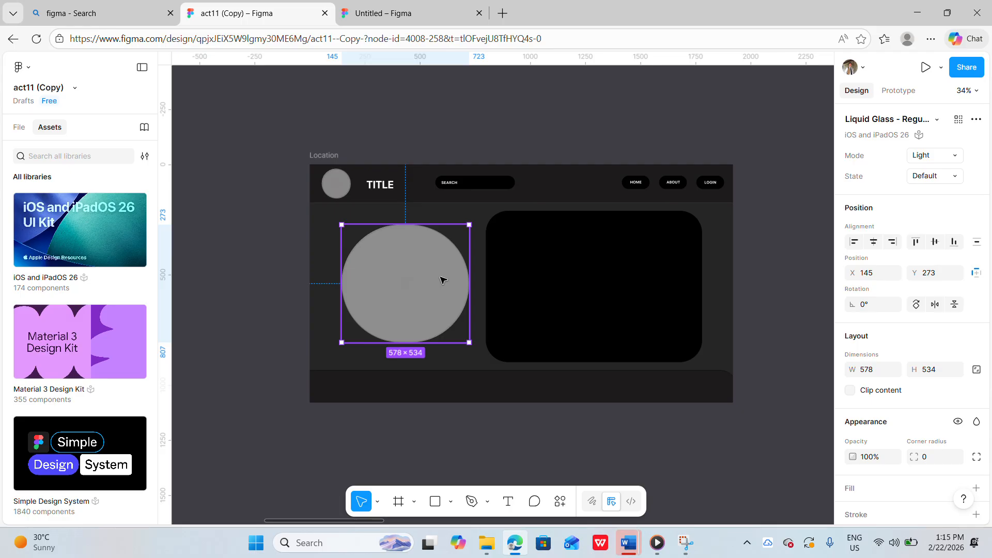
pyautogui.click(621, 311)
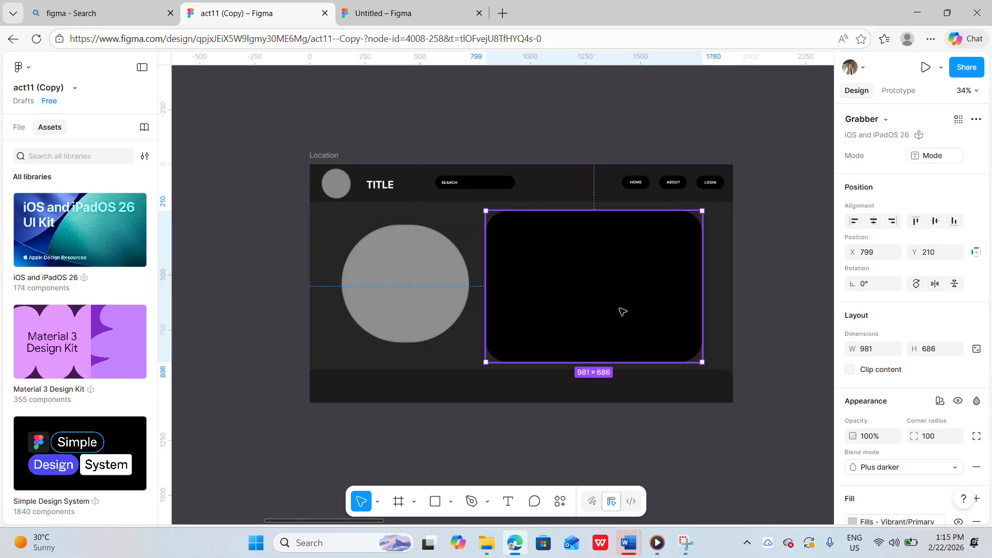
# Inspect the login card frame's avatar circle, email and password fields, labels and login button
pyautogui.hscroll(1, 622, 311)
pyautogui.hscroll(2, 622, 312)
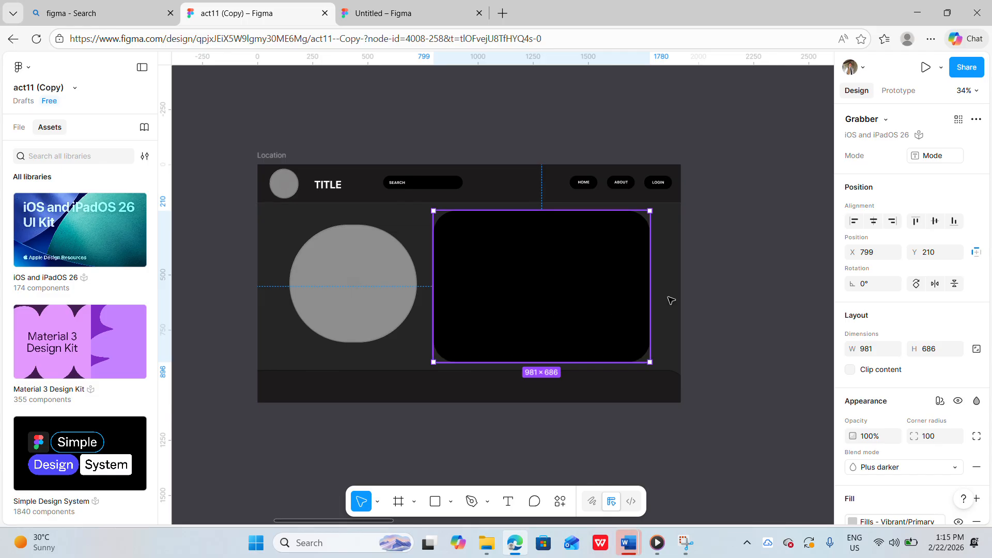
pyautogui.hscroll(10, 726, 298)
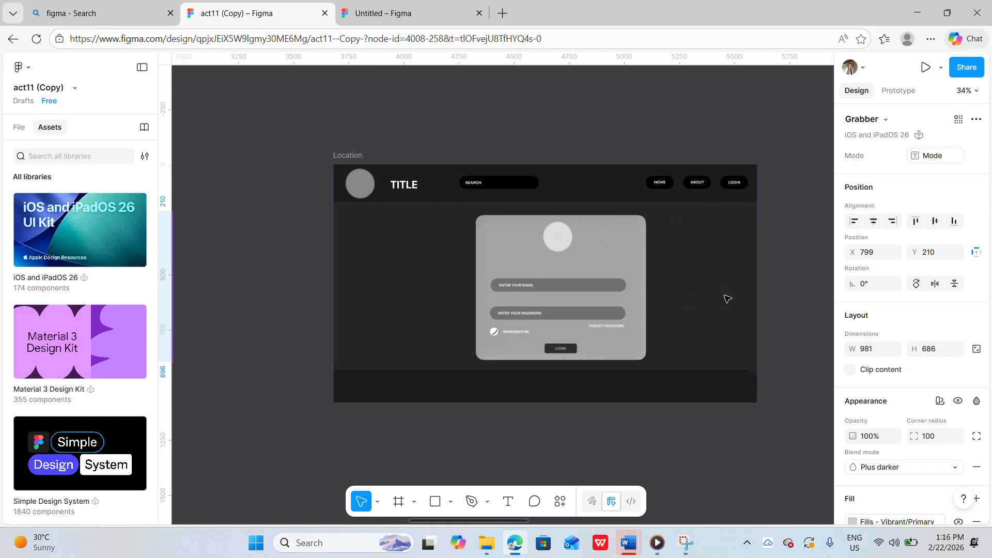
pyautogui.hscroll(1, 728, 299)
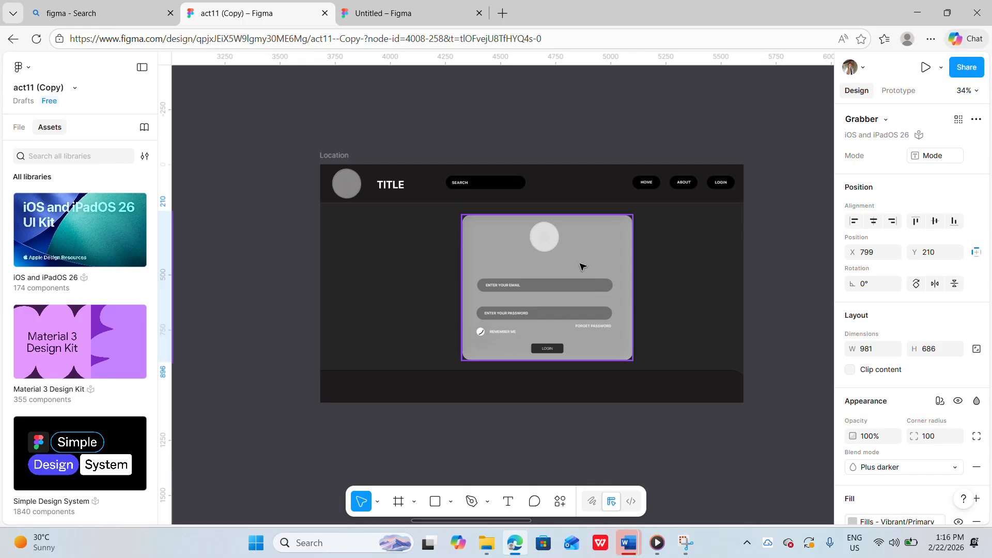
pyautogui.scroll(5, 583, 266)
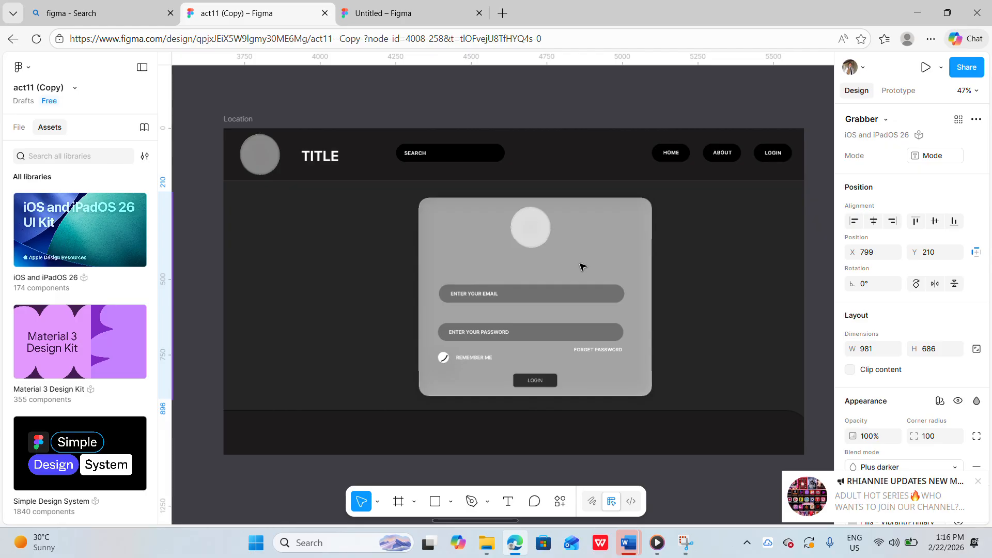
pyautogui.click(977, 482)
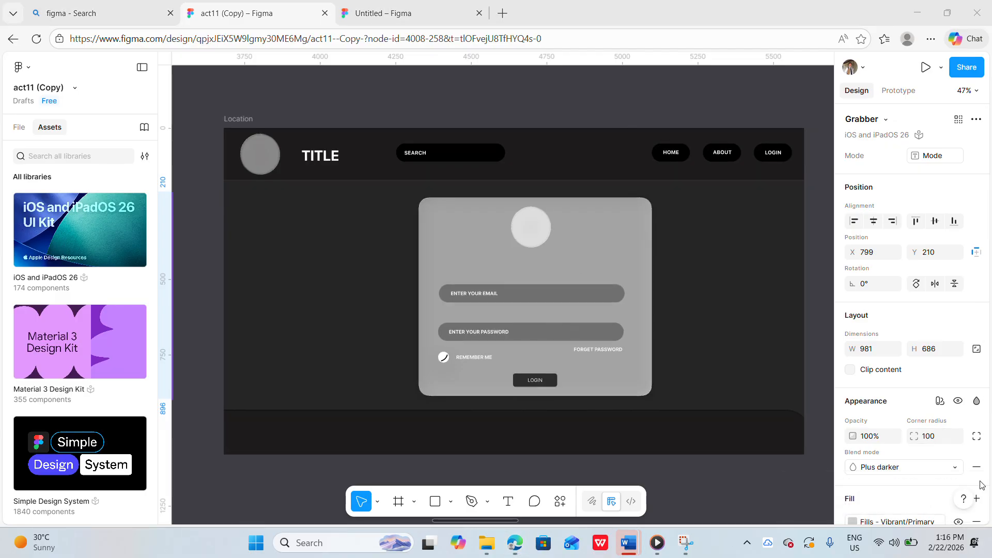
pyautogui.click(544, 227)
pyautogui.scroll(4, 544, 227)
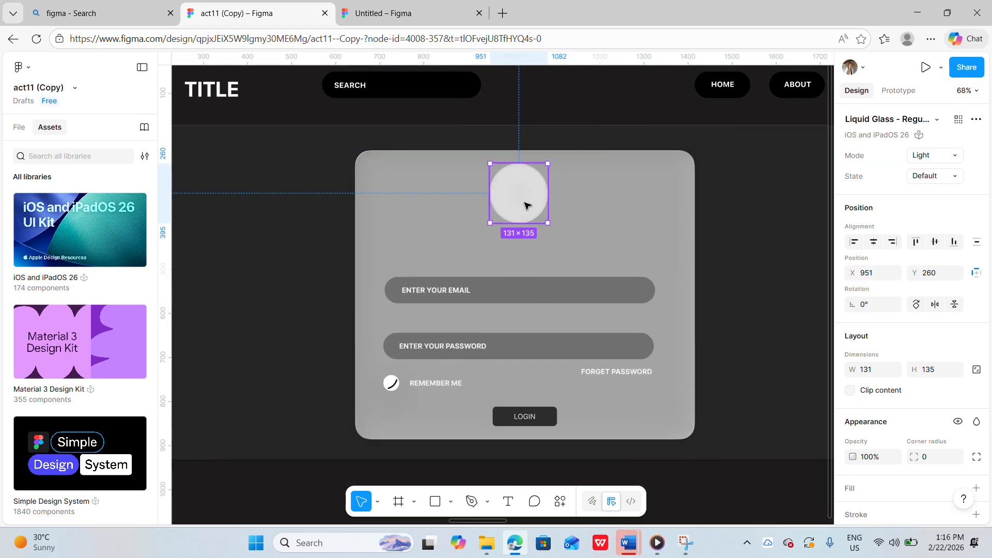
pyautogui.click(494, 288)
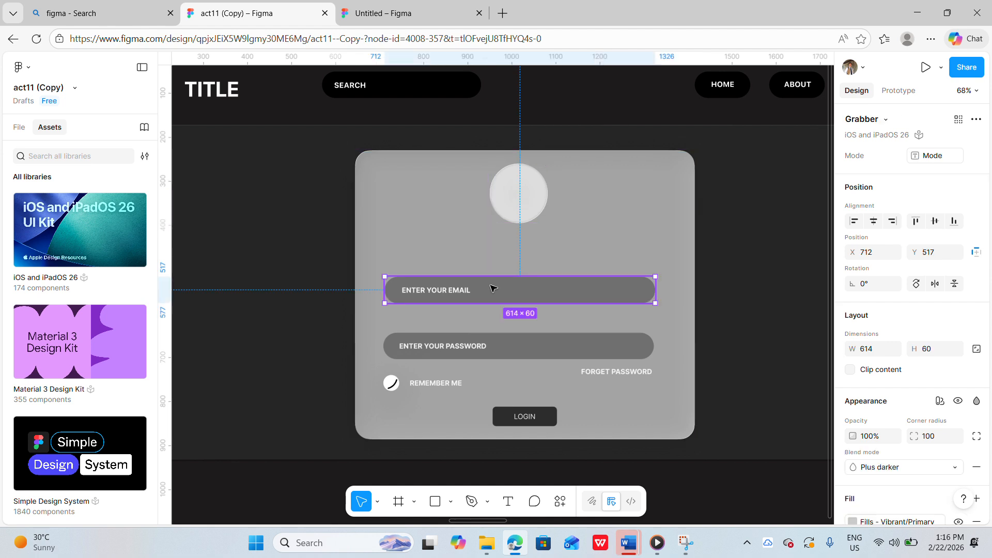
pyautogui.click(493, 346)
pyautogui.scroll(-1, 515, 350)
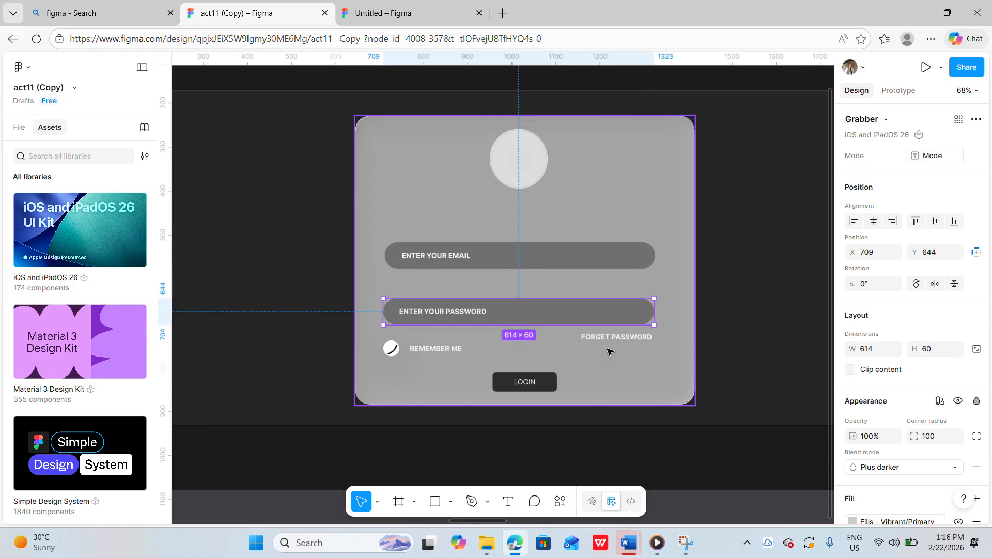
pyautogui.click(617, 338)
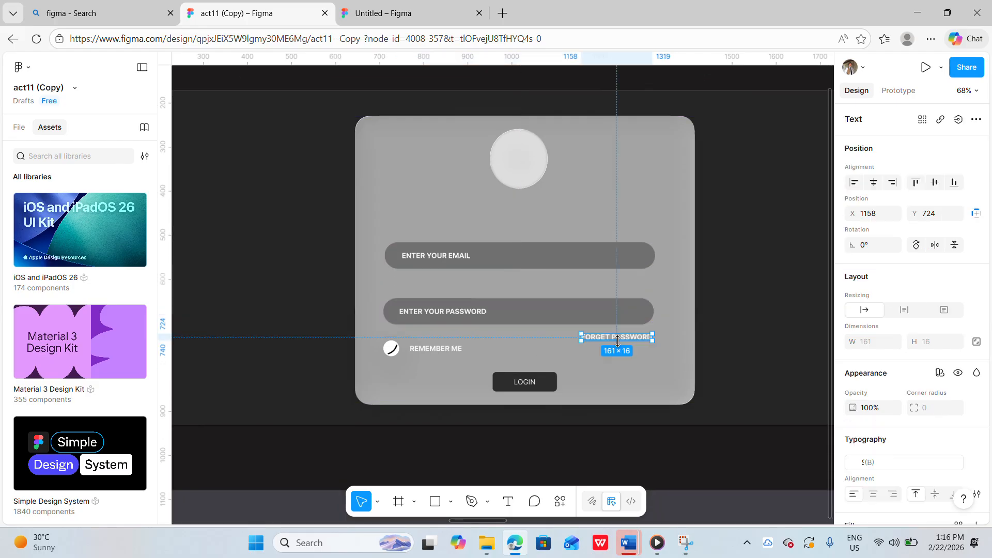
pyautogui.click(440, 348)
pyautogui.click(524, 382)
pyautogui.click(636, 379)
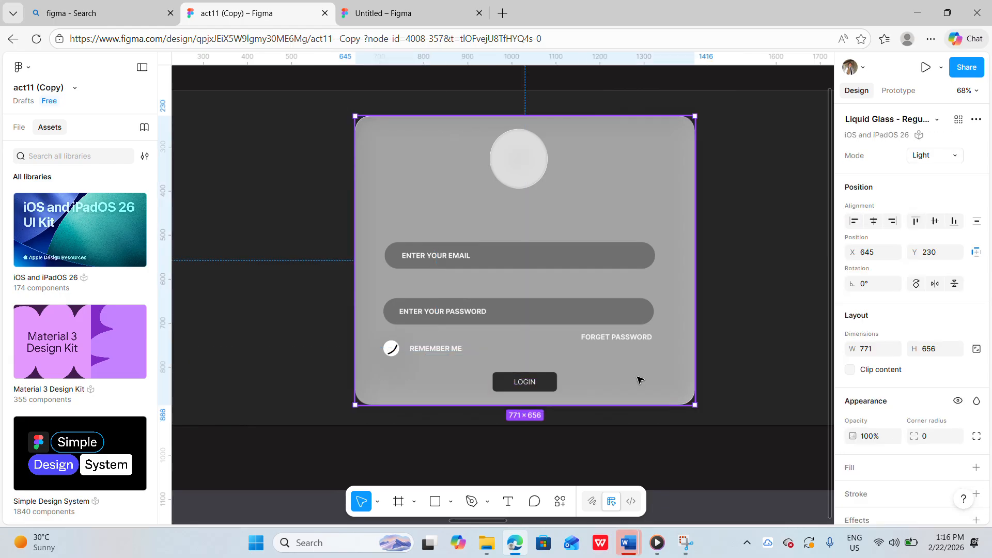
pyautogui.scroll(-1, 637, 379)
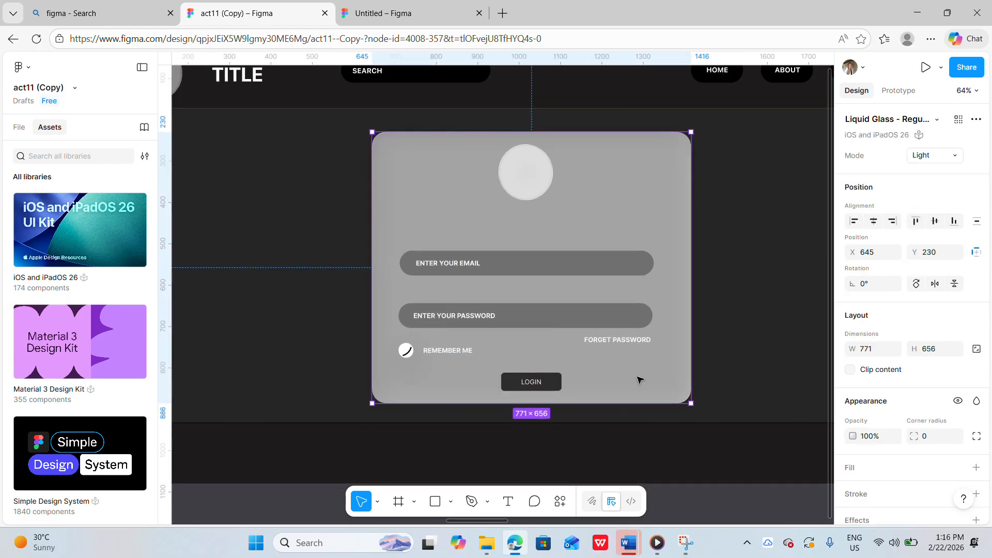
pyautogui.scroll(-3, 639, 380)
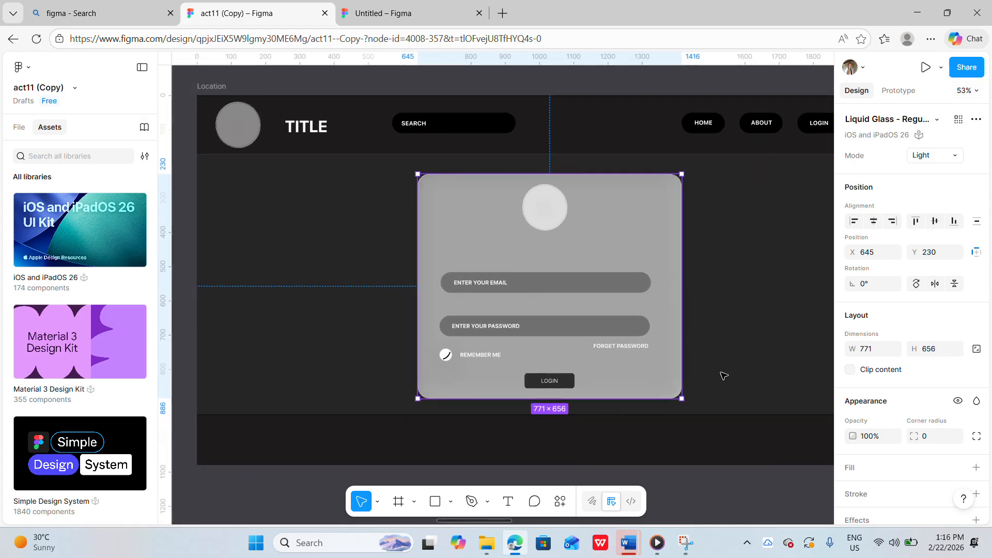
# Inspect the dashboard frame's sidebar panel with its System Overview and Manage User buttons
pyautogui.hscroll(2, 724, 376)
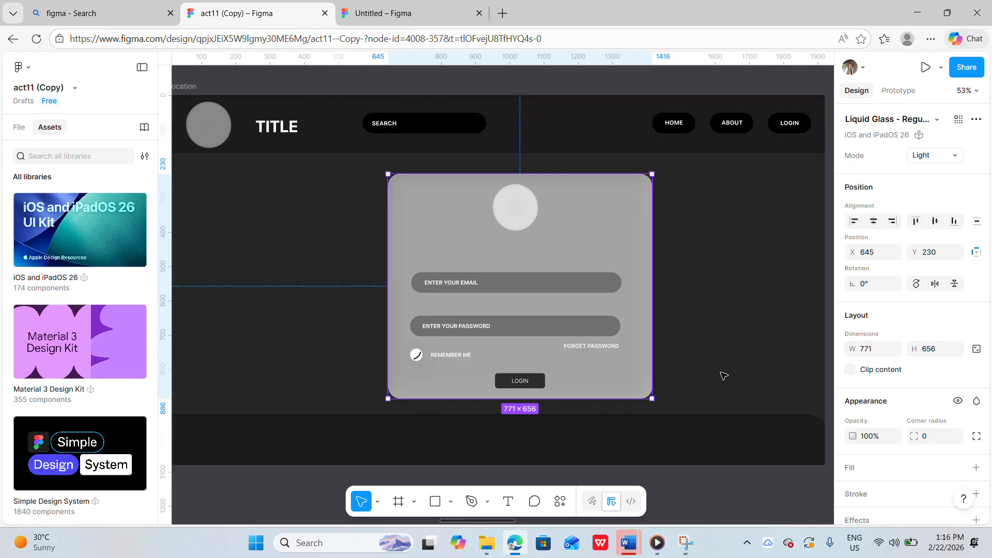
pyautogui.scroll(-2, 723, 376)
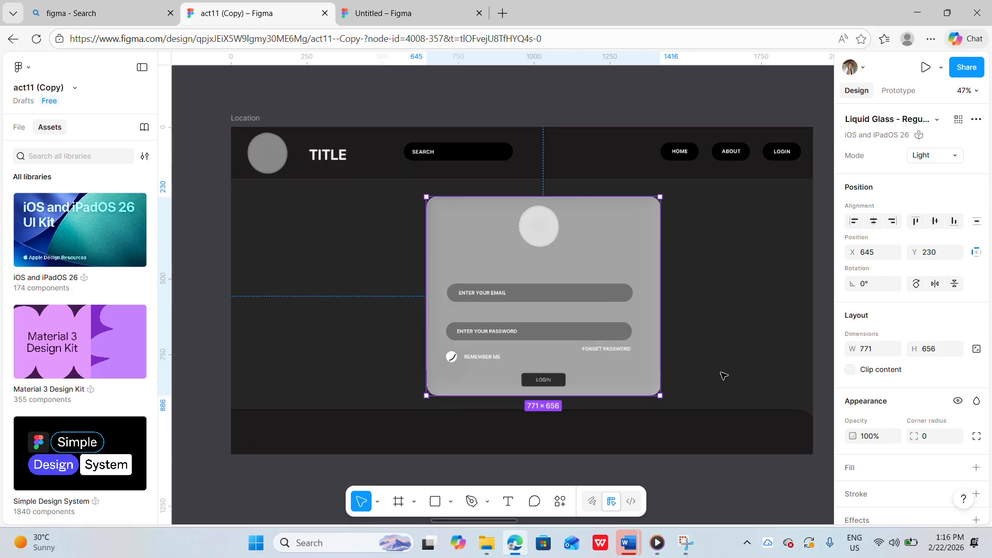
pyautogui.click(796, 503)
pyautogui.hscroll(10, 795, 503)
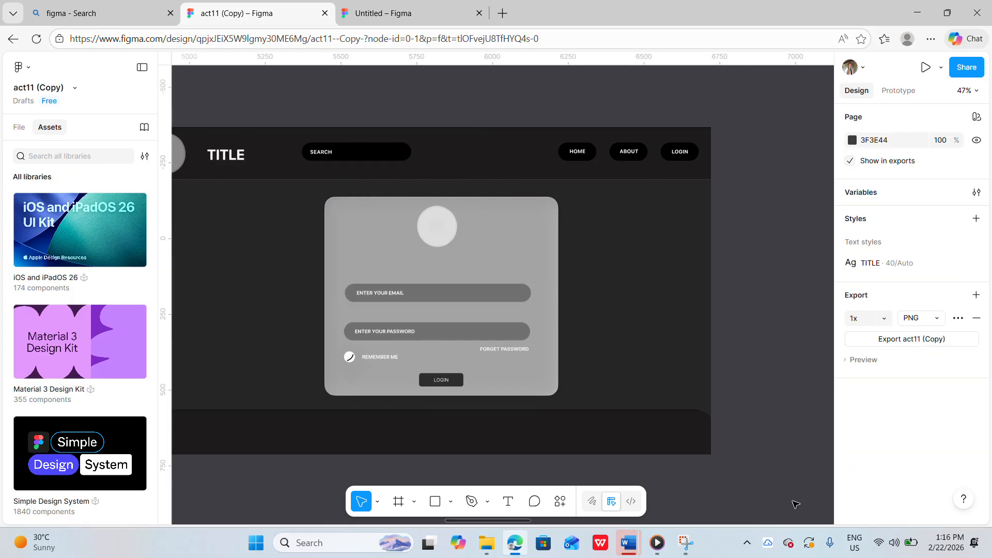
pyautogui.scroll(-1, 793, 503)
pyautogui.hscroll(20, 678, 392)
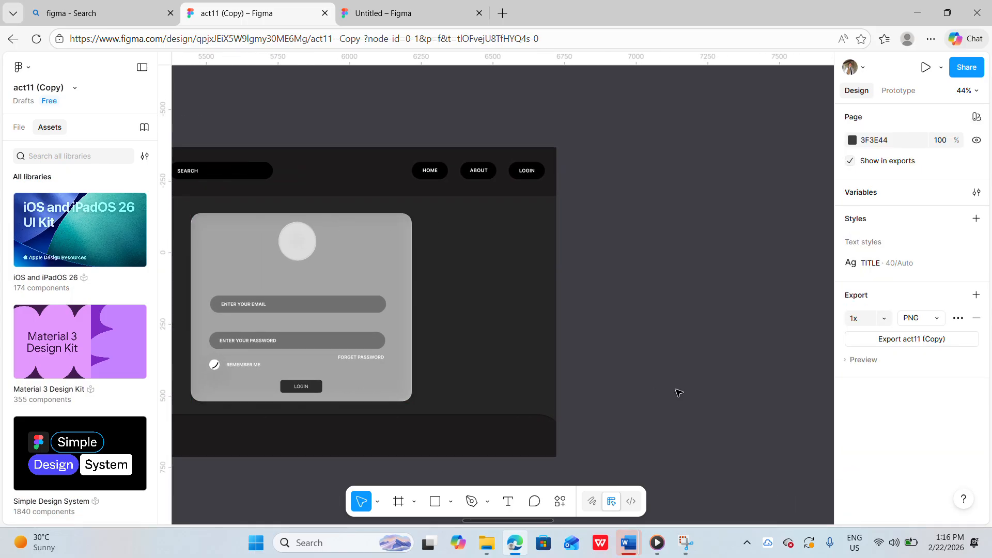
pyautogui.hscroll(-3, 678, 393)
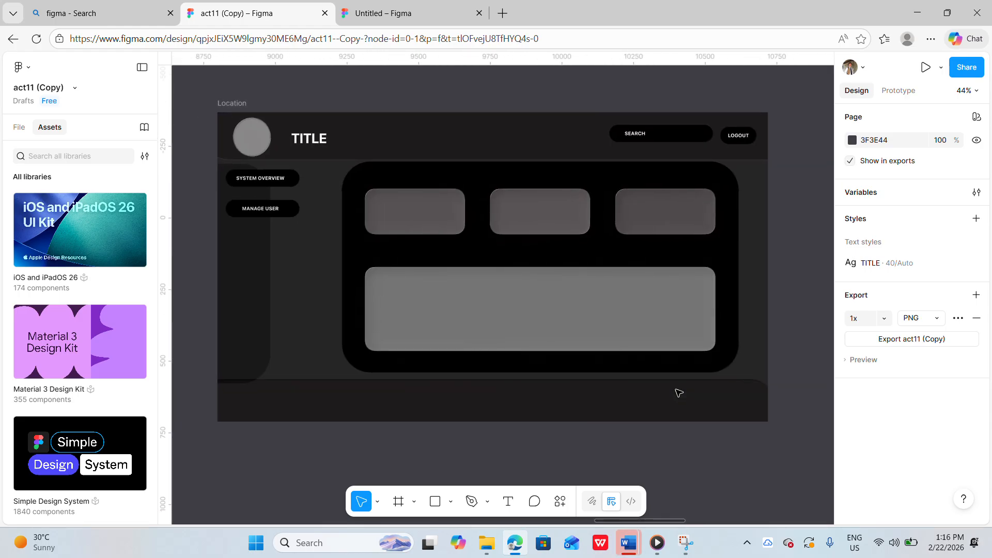
pyautogui.click(387, 273)
pyautogui.click(283, 284)
pyautogui.moveTo(299, 284); pyautogui.dragTo(325, 281)
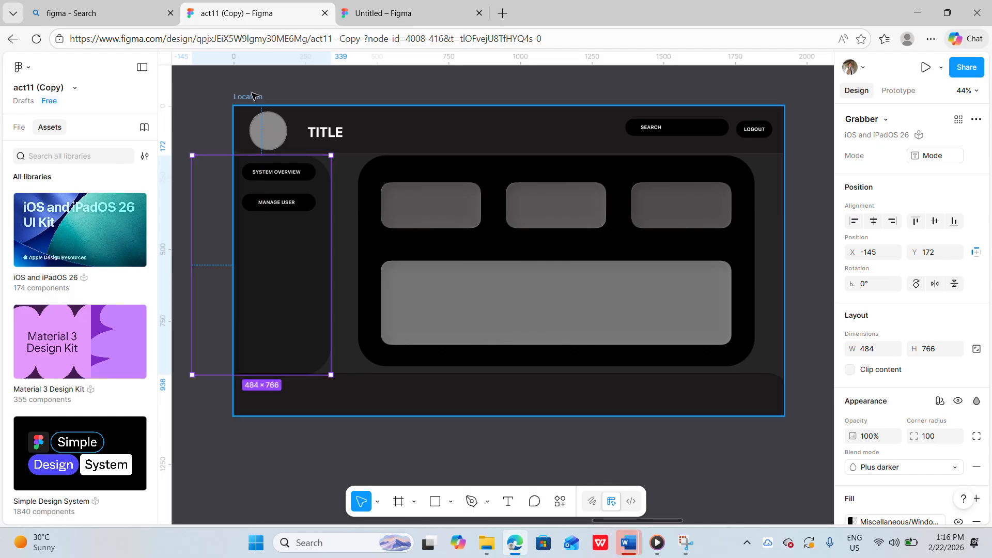
pyautogui.click(292, 91)
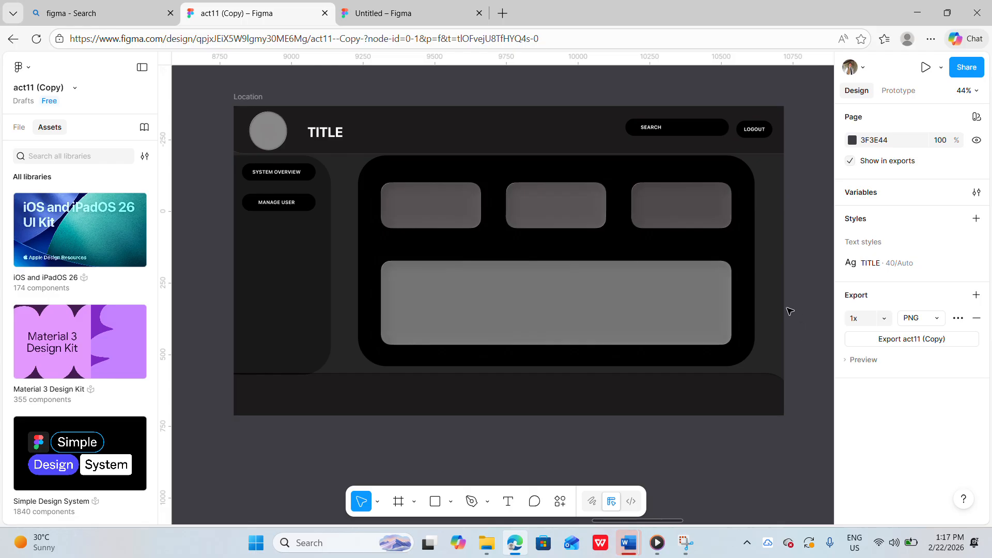
# Inspect the grid of glass buttons in the next dashboard frame
pyautogui.hscroll(10, 795, 466)
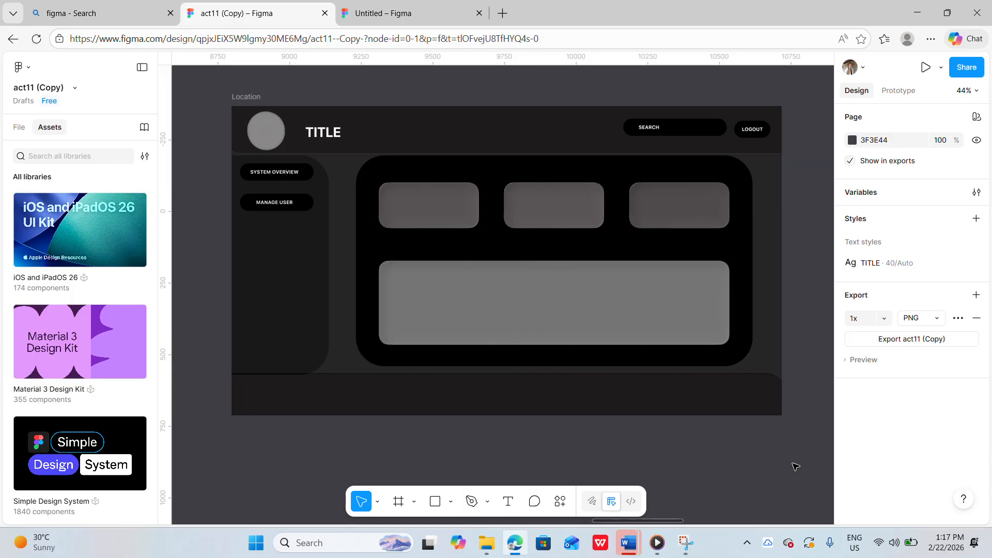
pyautogui.hscroll(4, 795, 465)
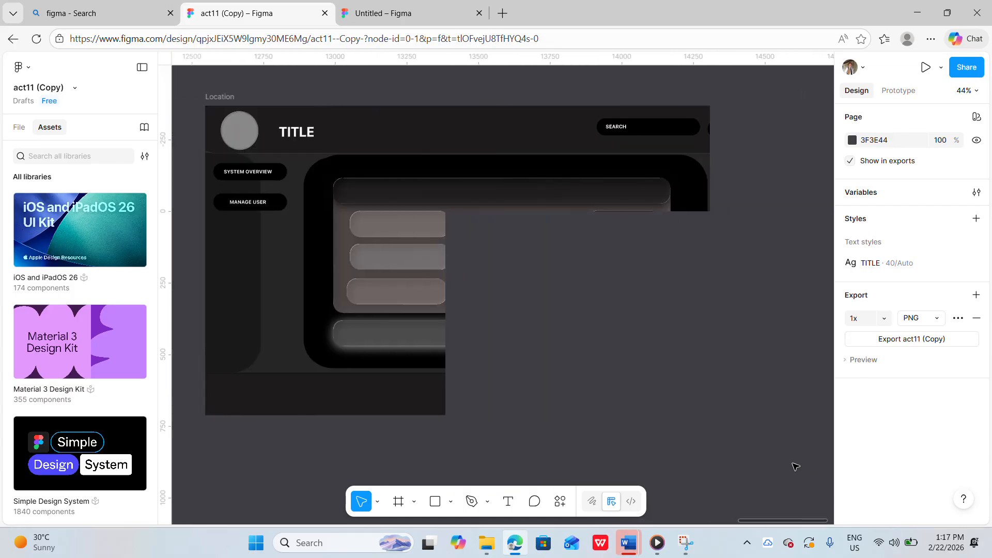
pyautogui.moveTo(234, 290); pyautogui.dragTo(268, 288)
pyautogui.click(275, 454)
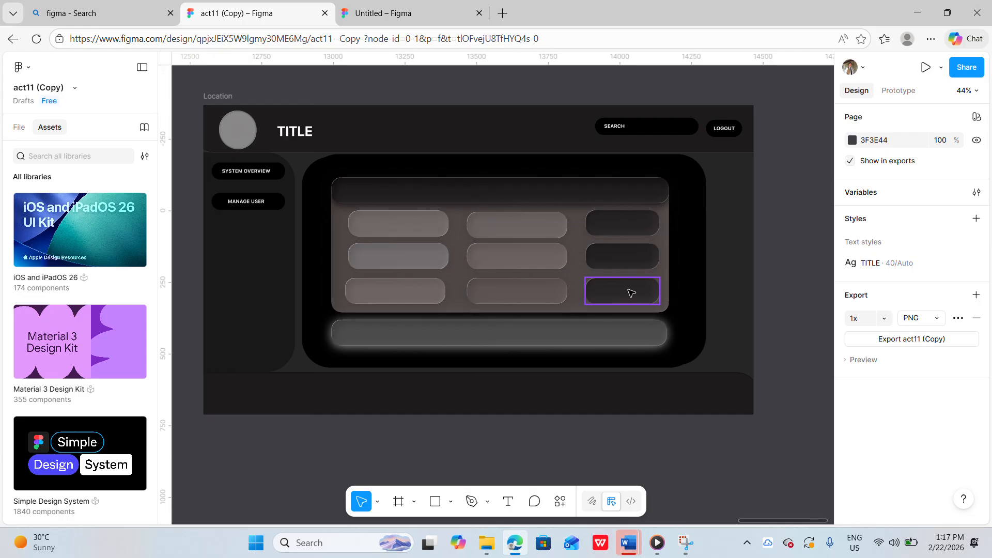
# Browse back across the act11 frames to the first carousel frame
pyautogui.scroll(-1, 631, 292)
pyautogui.hscroll(-20, 631, 293)
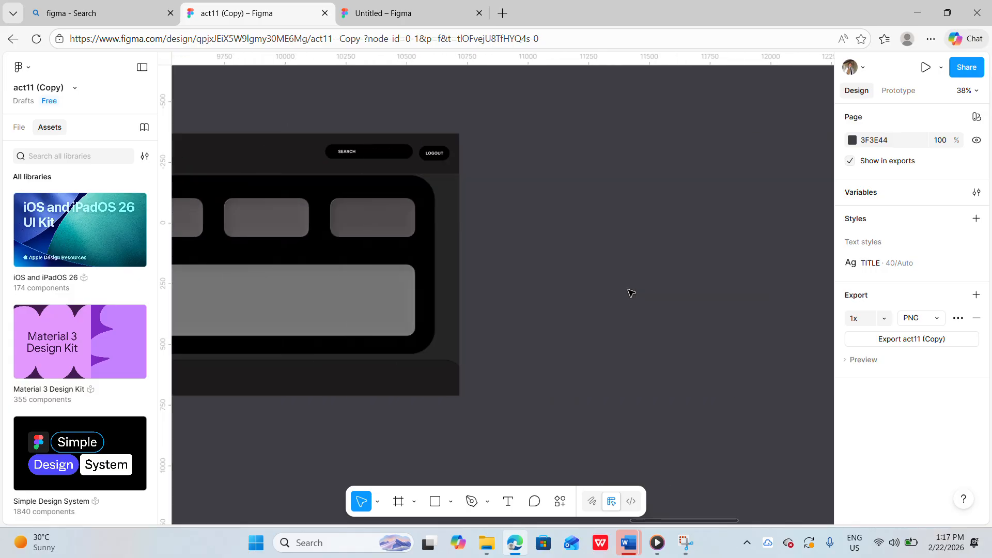
pyautogui.hscroll(-11, 631, 293)
pyautogui.scroll(-3, 629, 293)
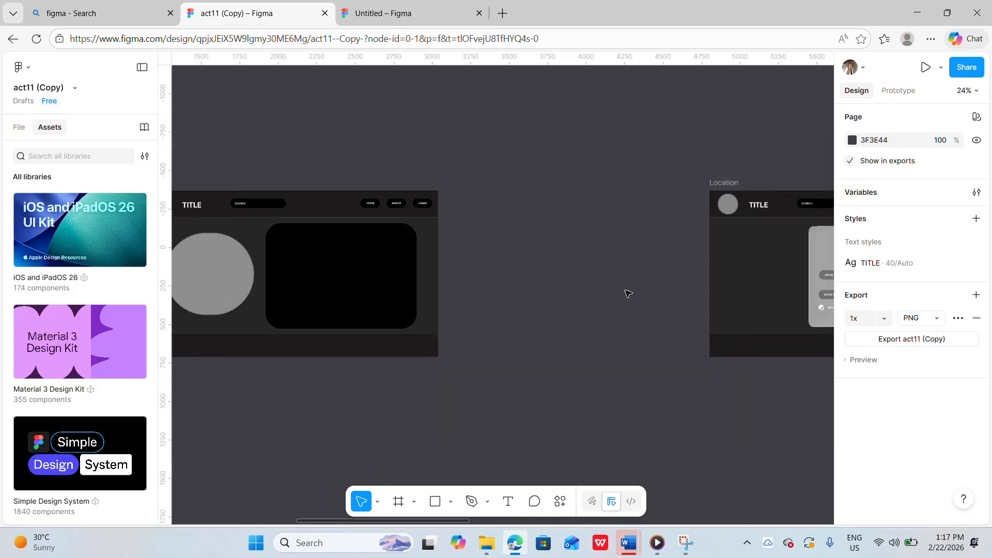
pyautogui.hscroll(-9, 628, 294)
pyautogui.hscroll(-5, 628, 294)
pyautogui.hscroll(2, 628, 293)
pyautogui.scroll(3, 628, 293)
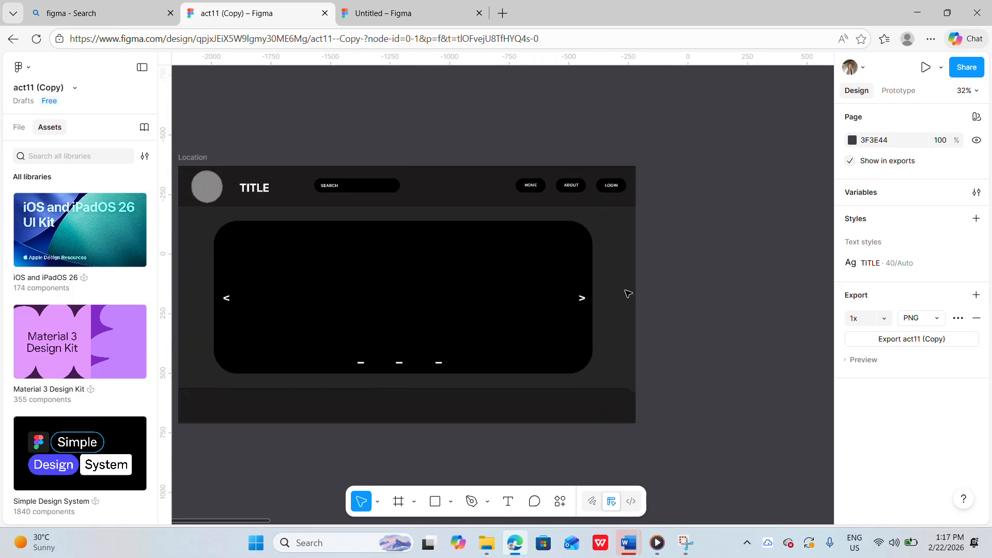
pyautogui.hscroll(-4, 576, 275)
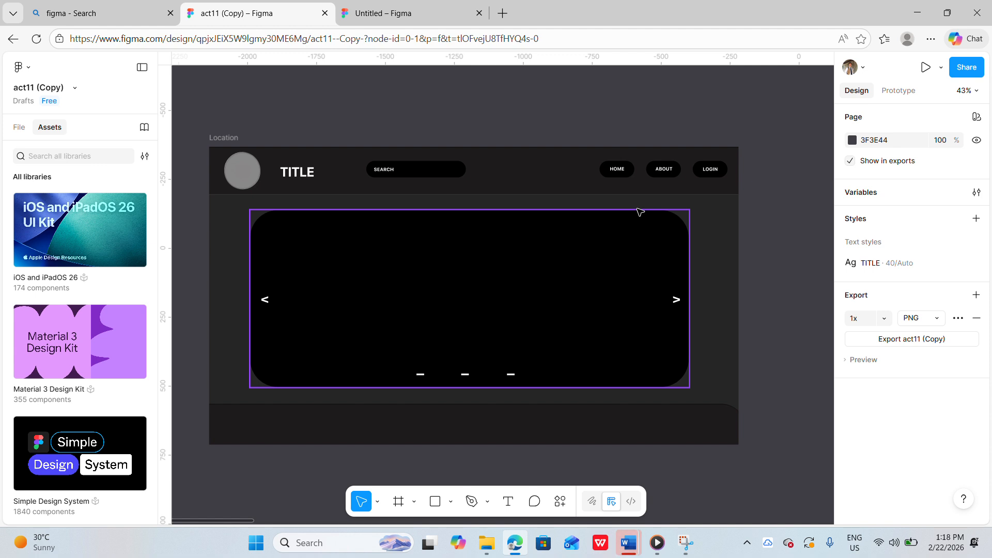
pyautogui.scroll(-3, 799, 209)
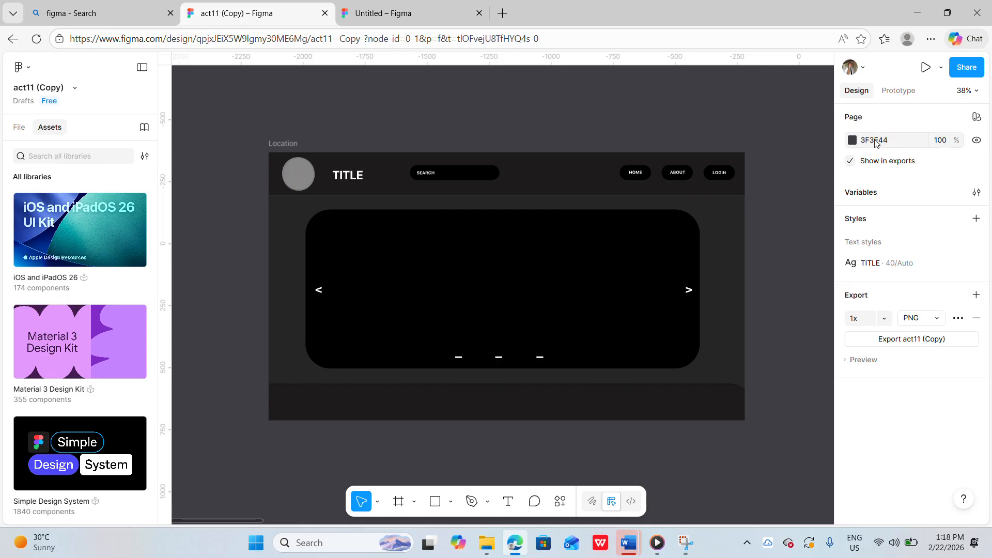
# Switch to prototype mode and examine the connections linking the act11 frames
pyautogui.click(895, 93)
pyautogui.scroll(-2, 774, 244)
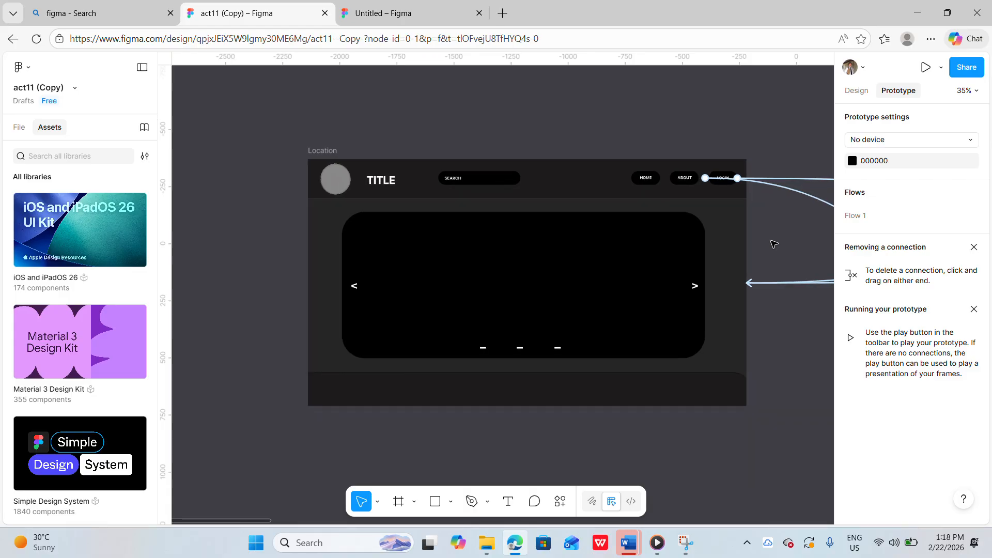
pyautogui.hscroll(10, 774, 244)
pyautogui.hscroll(2, 774, 244)
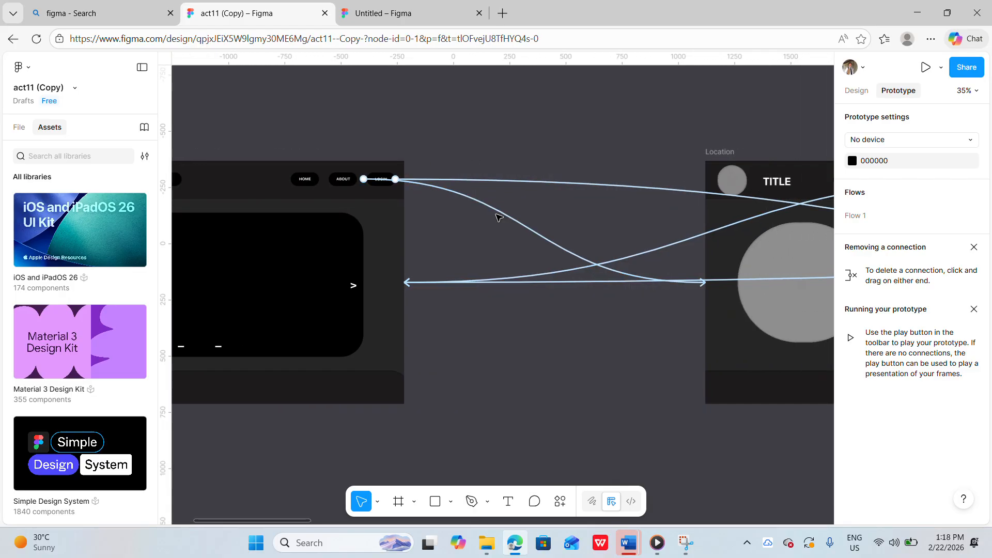
pyautogui.hscroll(5, 498, 222)
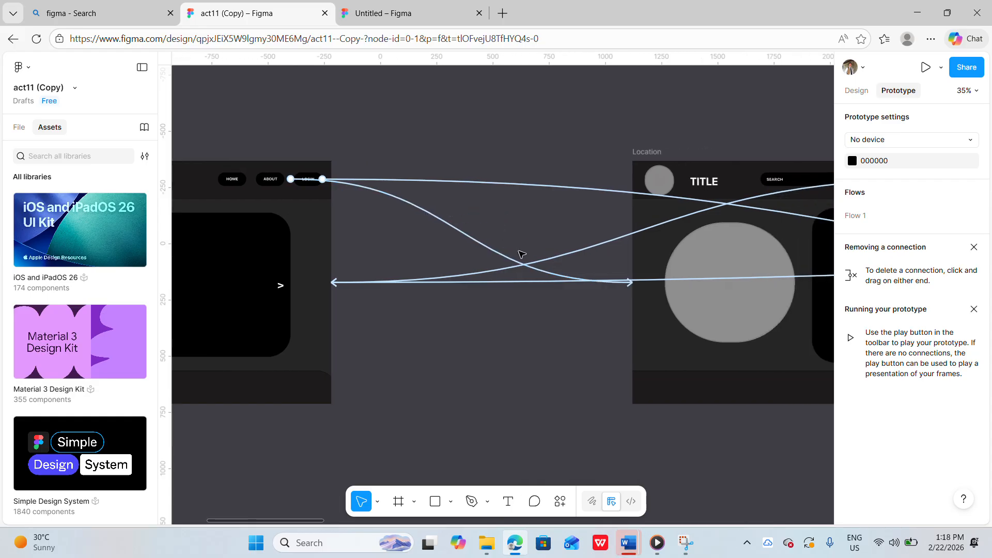
pyautogui.scroll(-1, 522, 256)
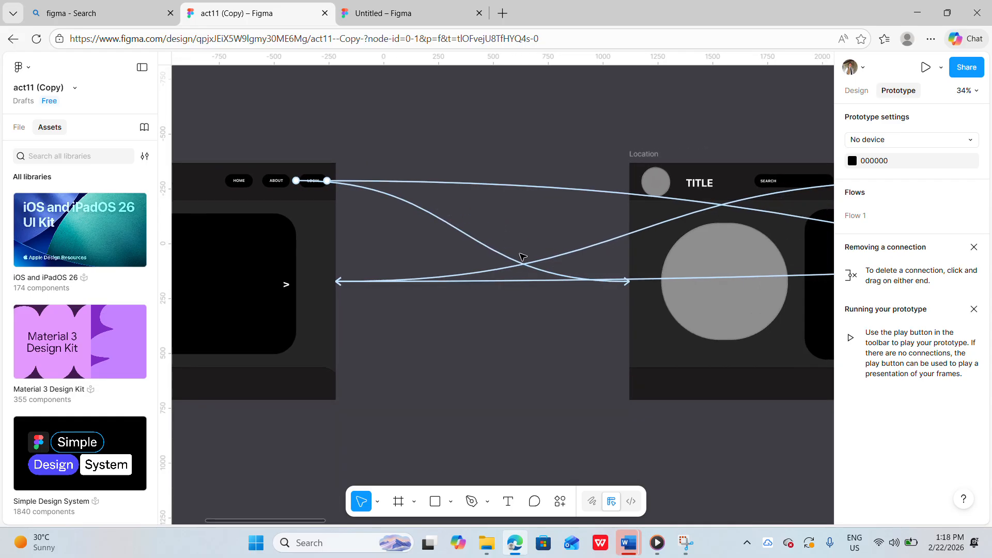
pyautogui.hscroll(15, 522, 256)
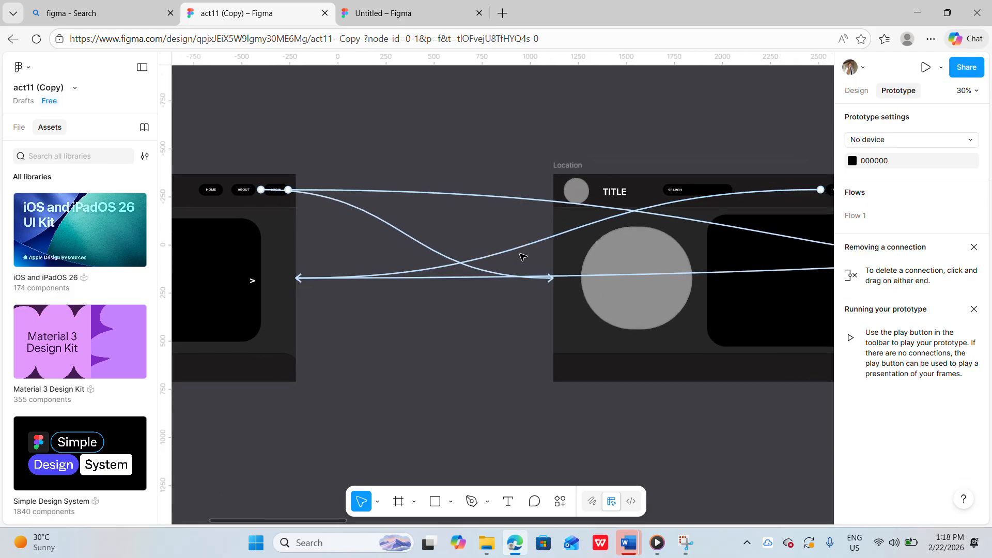
pyautogui.scroll(-1, 522, 256)
pyautogui.hscroll(20, 523, 257)
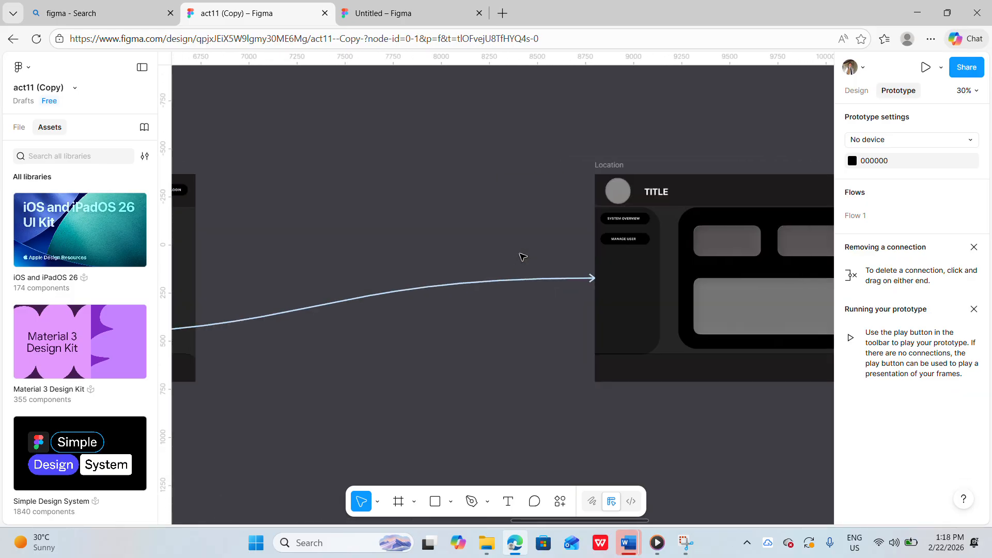
pyautogui.hscroll(15, 523, 257)
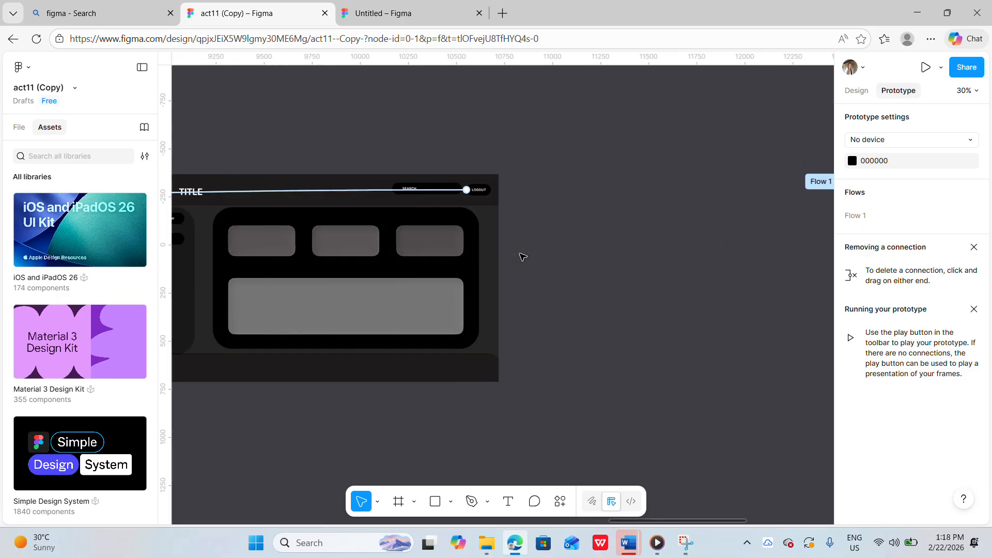
pyautogui.scroll(-1, 523, 257)
pyautogui.hscroll(-15, 522, 257)
pyautogui.scroll(-1, 523, 257)
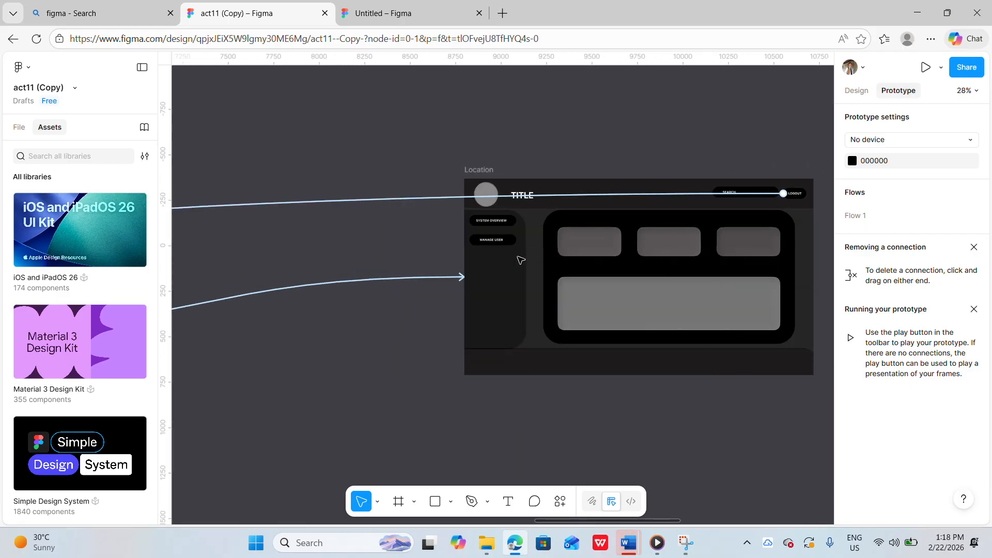
# Inspect the dashboard frame's sidebar and its System Overview and Manage User buttons in prototype mode
pyautogui.click(483, 280)
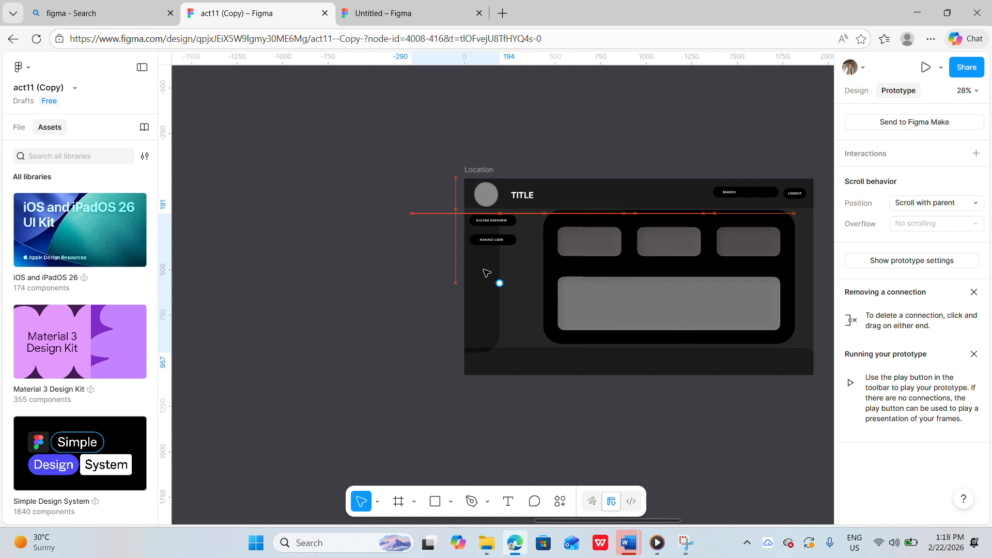
pyautogui.click(629, 148)
pyautogui.hscroll(1, 542, 226)
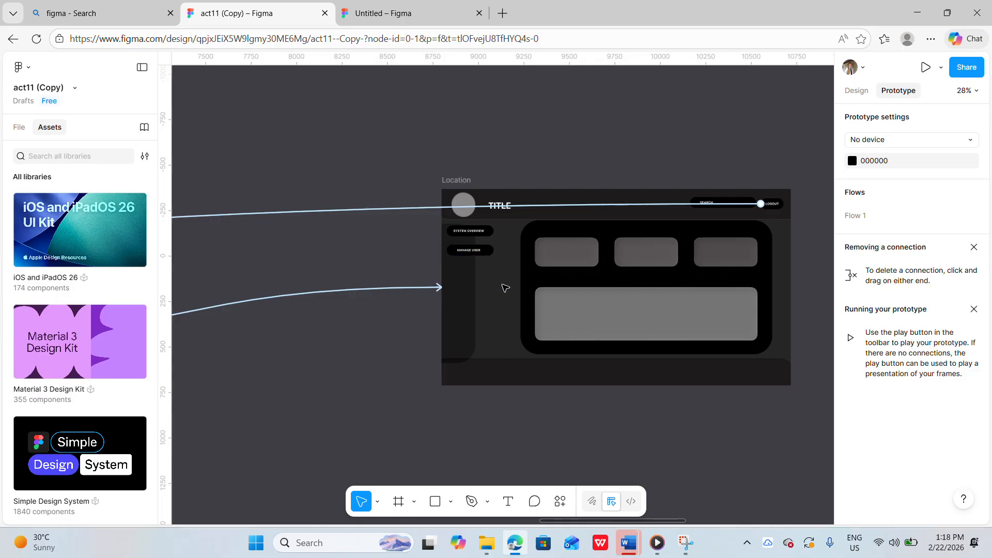
pyautogui.hscroll(5, 505, 287)
pyautogui.scroll(2, 505, 287)
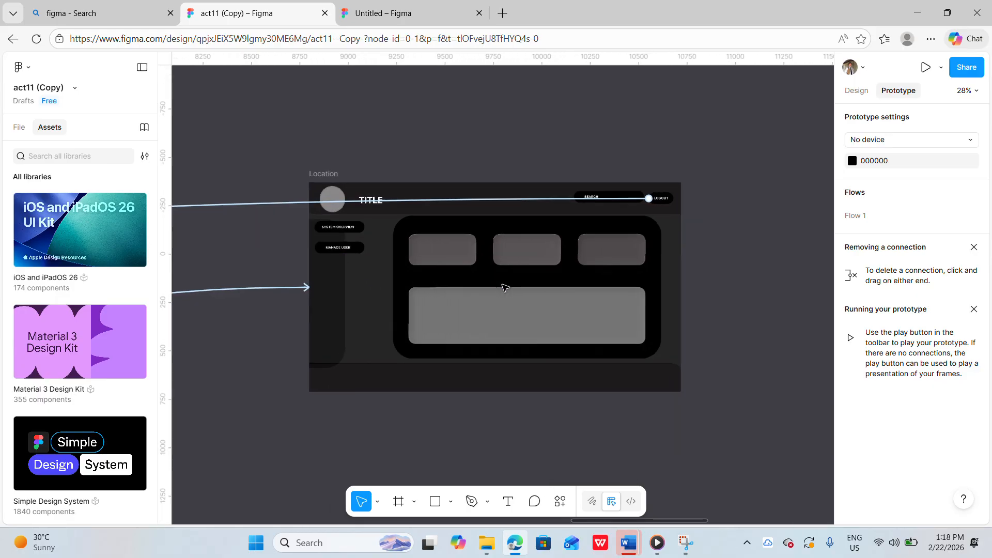
pyautogui.scroll(-1, 505, 288)
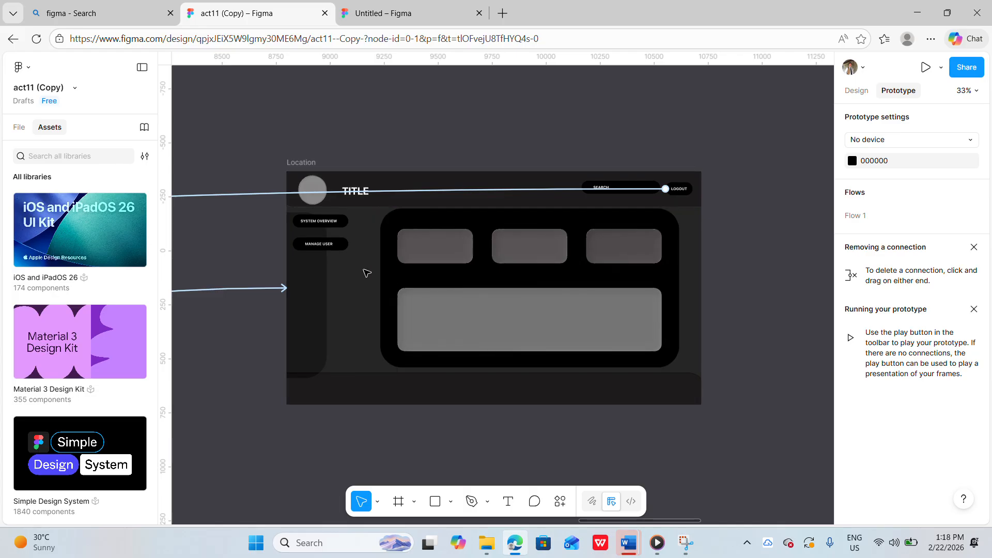
pyautogui.scroll(4, 366, 273)
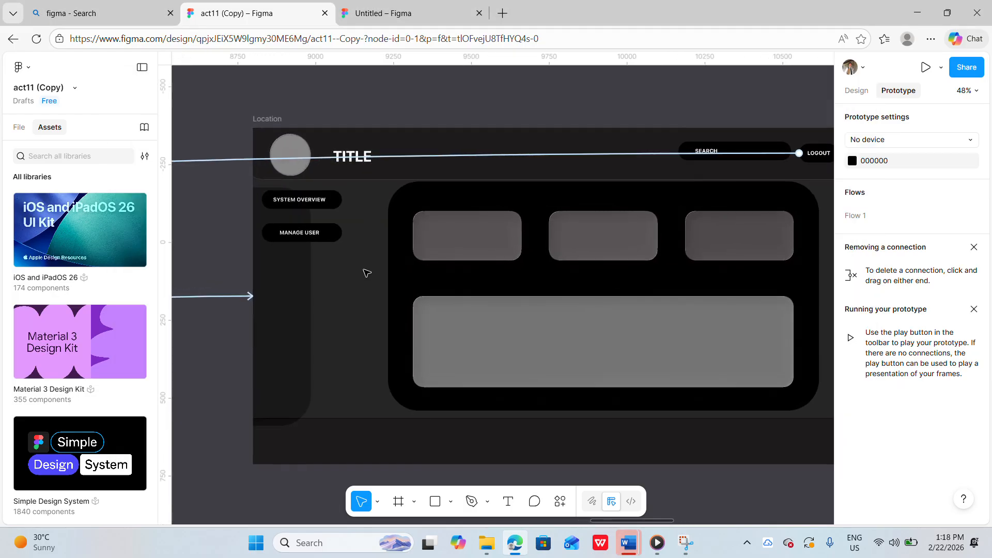
pyautogui.scroll(-3, 341, 257)
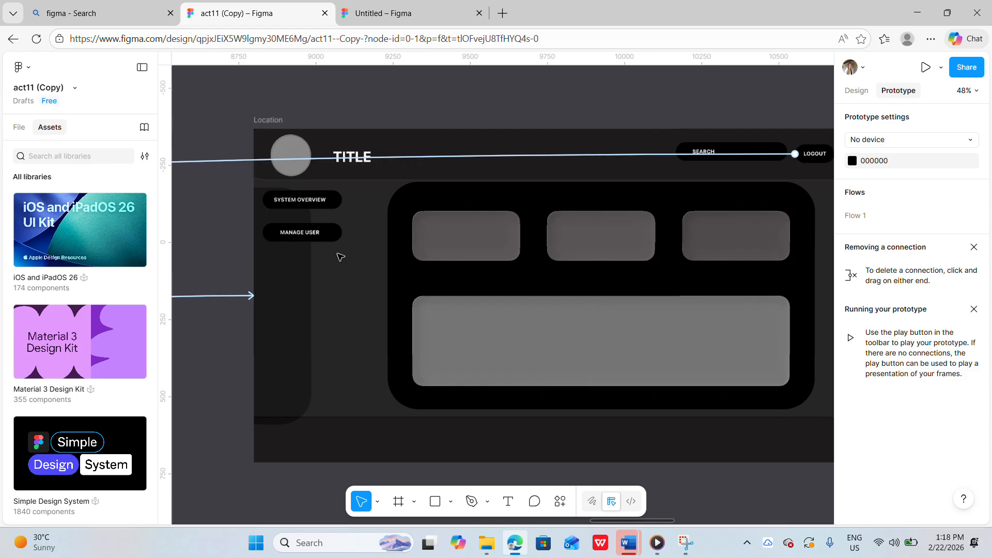
pyautogui.scroll(-3, 341, 257)
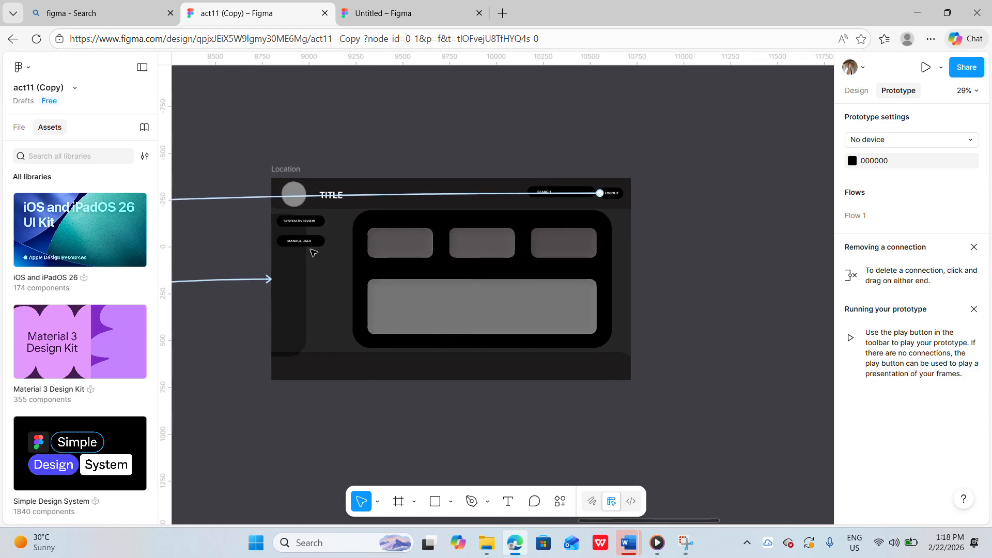
pyautogui.moveTo(316, 243)
pyautogui.scroll(3, 316, 243)
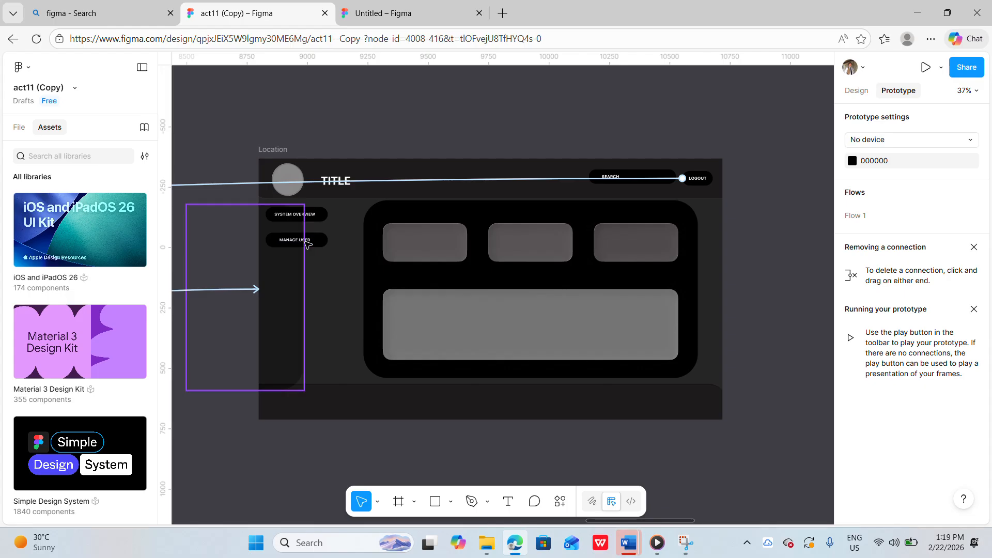
# Link the Manage User button to the next dashboard frame with a prototype connection
pyautogui.click(317, 243)
pyautogui.click(315, 243)
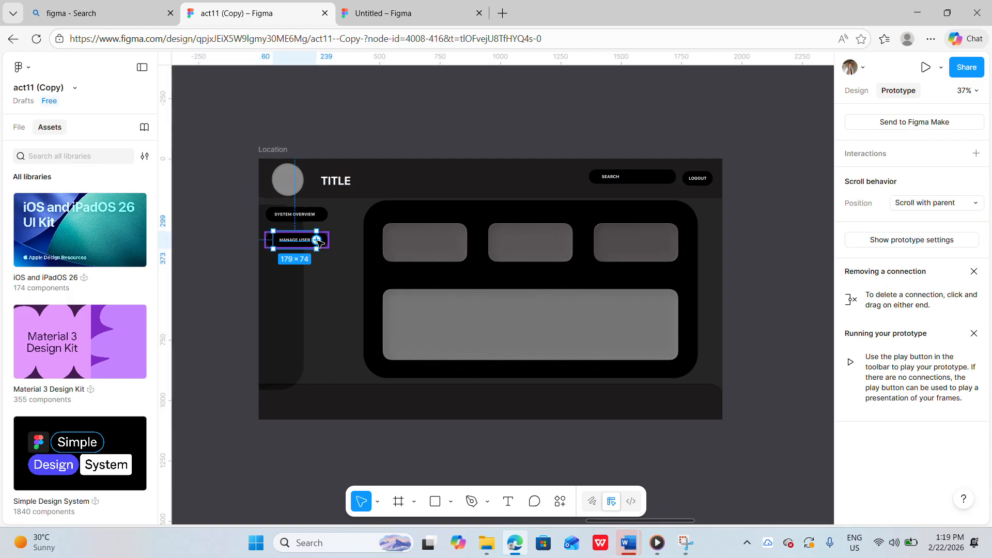
pyautogui.moveTo(318, 241); pyautogui.dragTo(510, 257)
pyautogui.moveTo(568, 261); pyautogui.dragTo(370, 272)
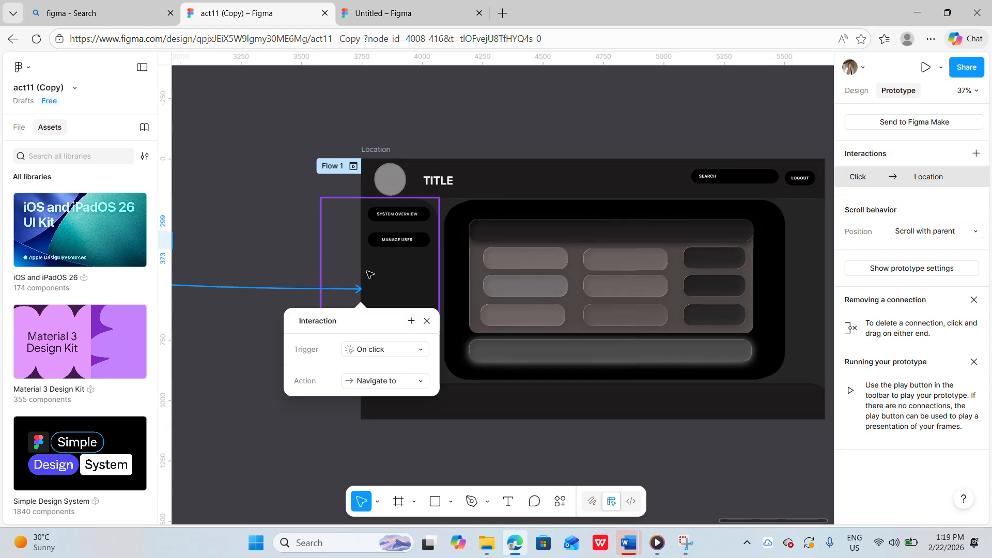
pyautogui.click(402, 278)
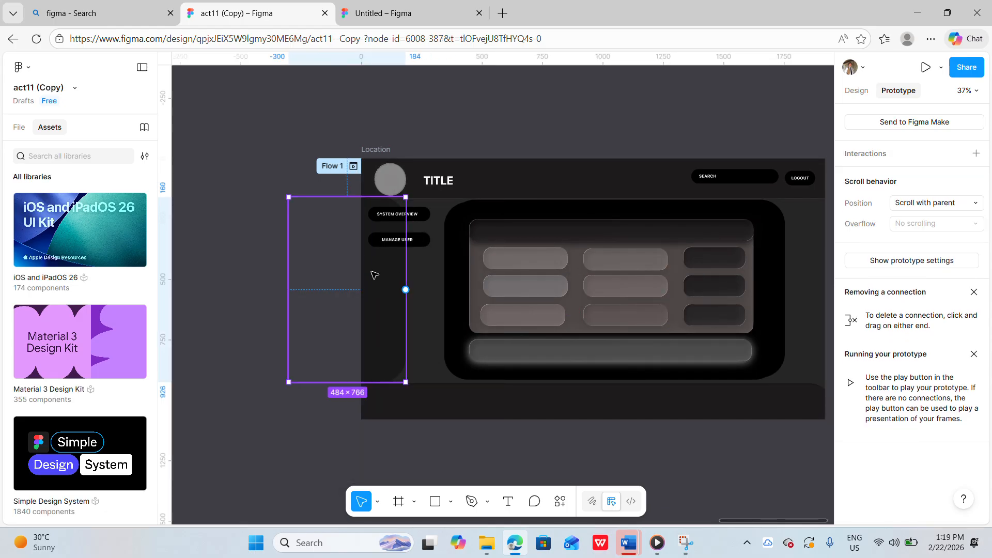
pyautogui.click(505, 133)
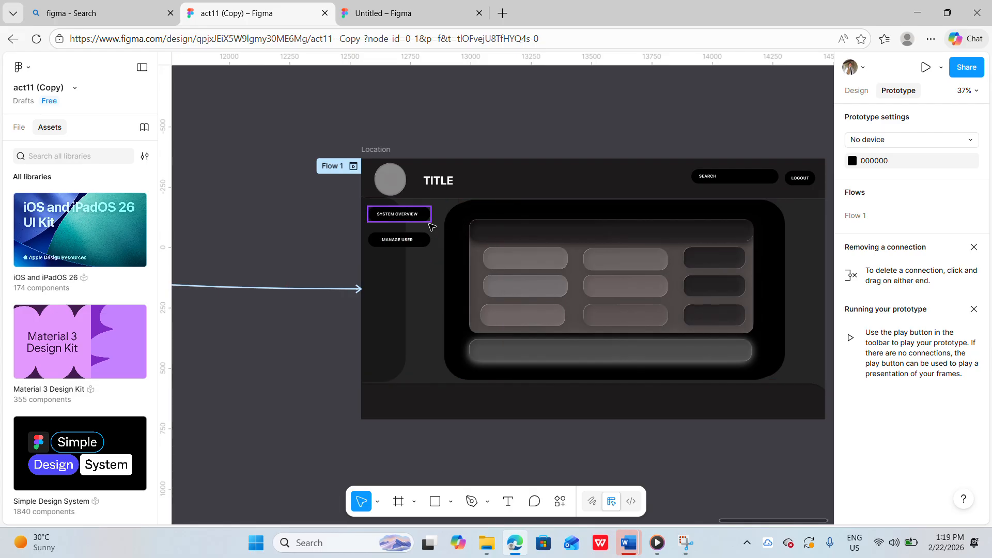
# Connect the glass-button frame's System Overview button back to the first dashboard frame with an On click Navigate to interaction
pyautogui.doubleClick(412, 216)
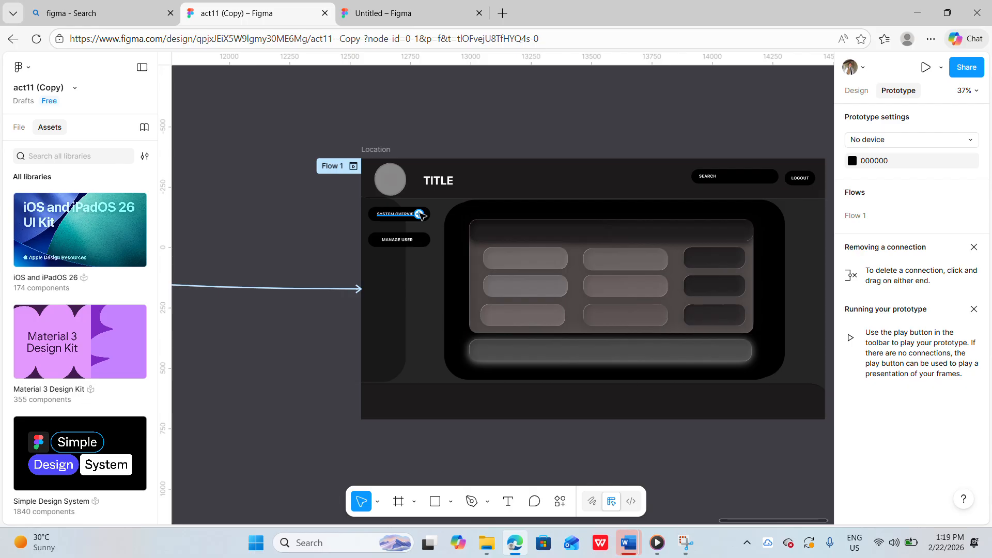
pyautogui.moveTo(420, 217); pyautogui.dragTo(260, 216)
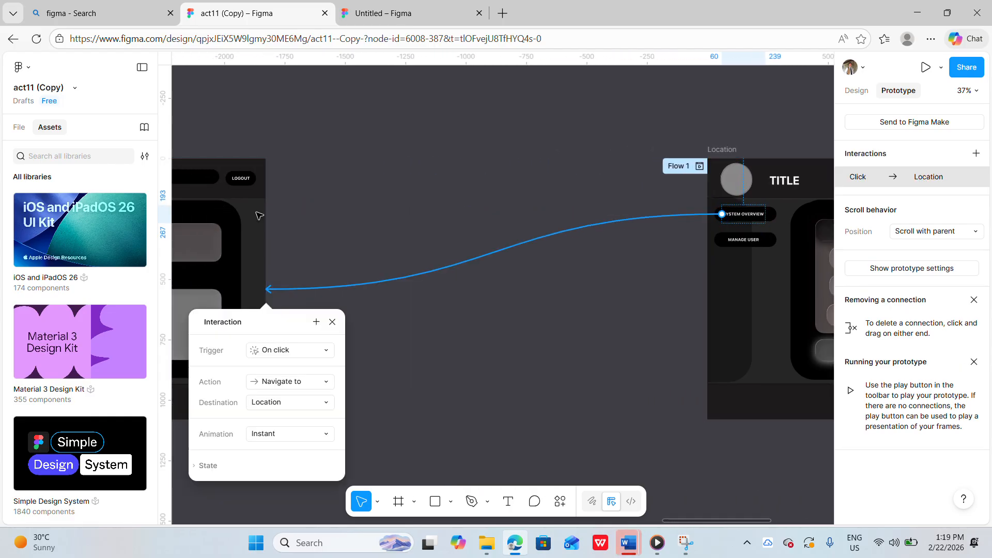
pyautogui.click(312, 227)
pyautogui.hscroll(9, 313, 227)
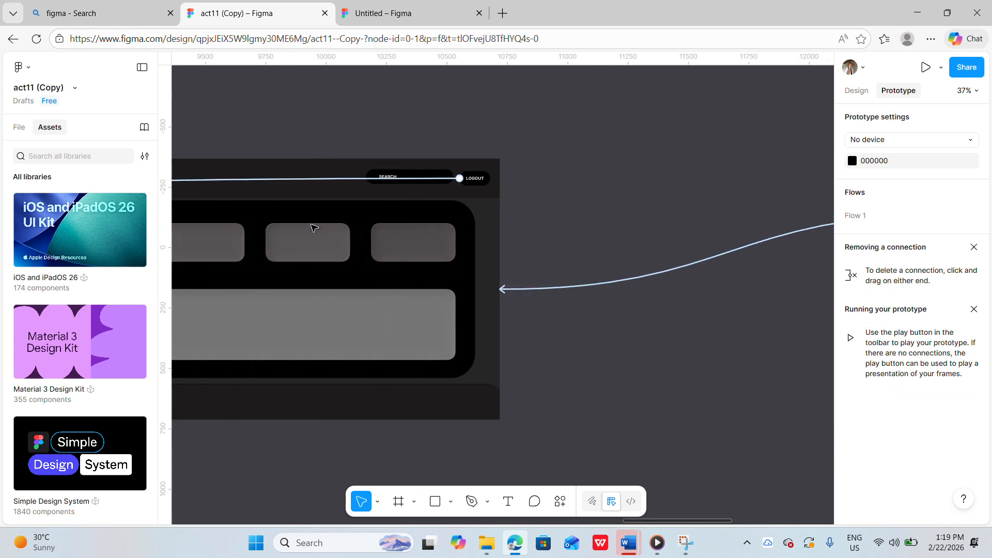
pyautogui.hscroll(1, 312, 227)
pyautogui.scroll(-2, 313, 226)
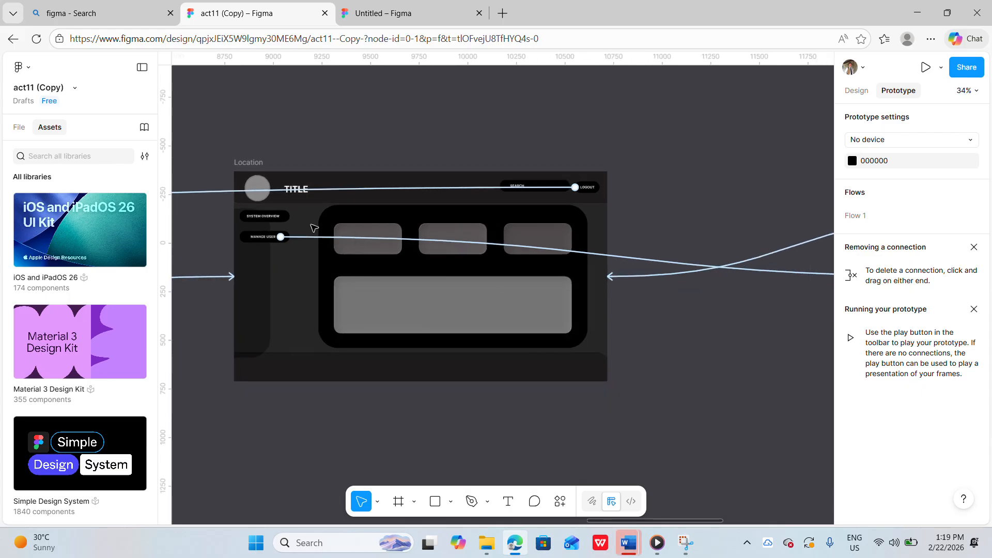
pyautogui.hscroll(1, 529, 198)
pyautogui.click(228, 290)
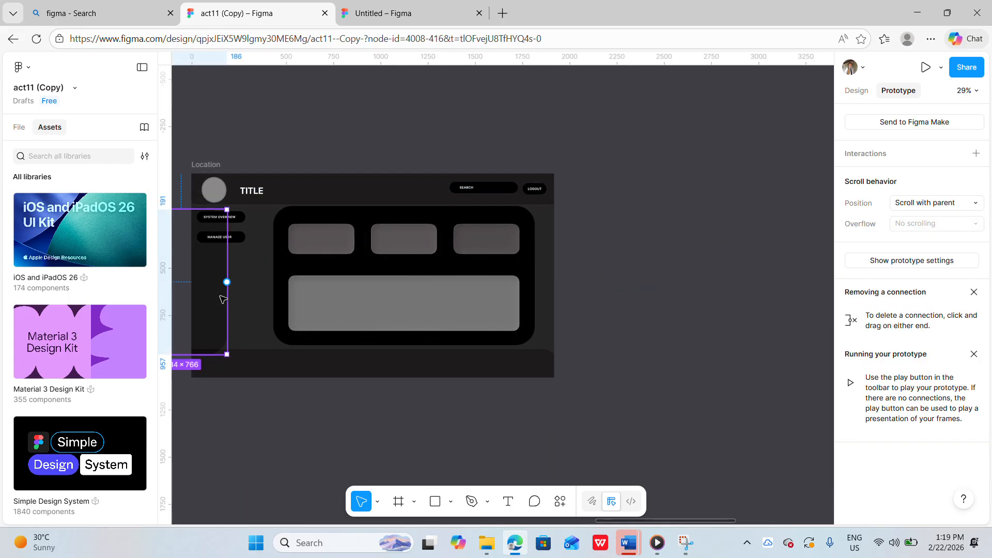
pyautogui.moveTo(233, 290); pyautogui.dragTo(244, 290)
pyautogui.hscroll(8, 244, 290)
pyautogui.hscroll(4, 244, 290)
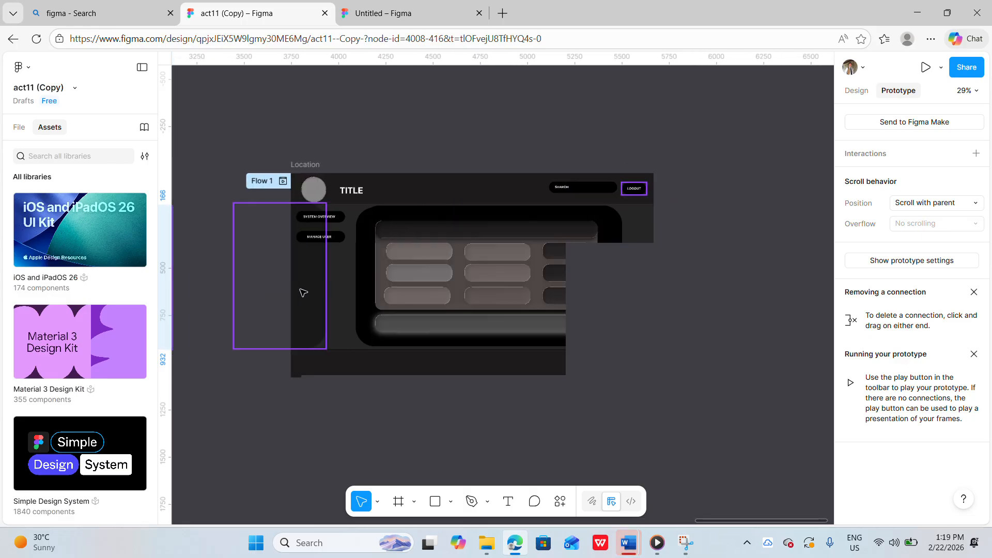
pyautogui.click(310, 291)
pyautogui.moveTo(314, 295); pyautogui.dragTo(338, 295)
pyautogui.click(674, 272)
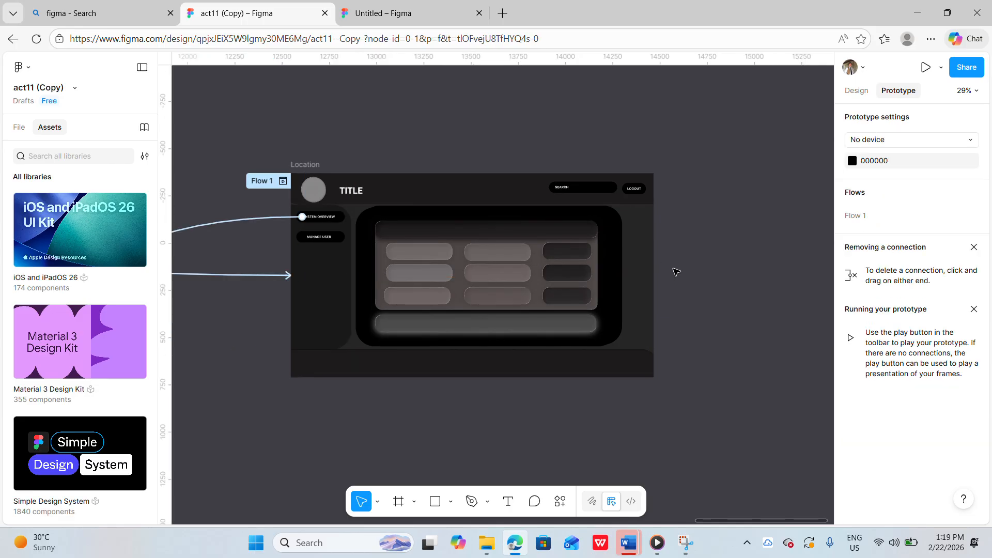
# Browse the act11 frames and their prototype connections back to the first carousel frame
pyautogui.scroll(1, 713, 250)
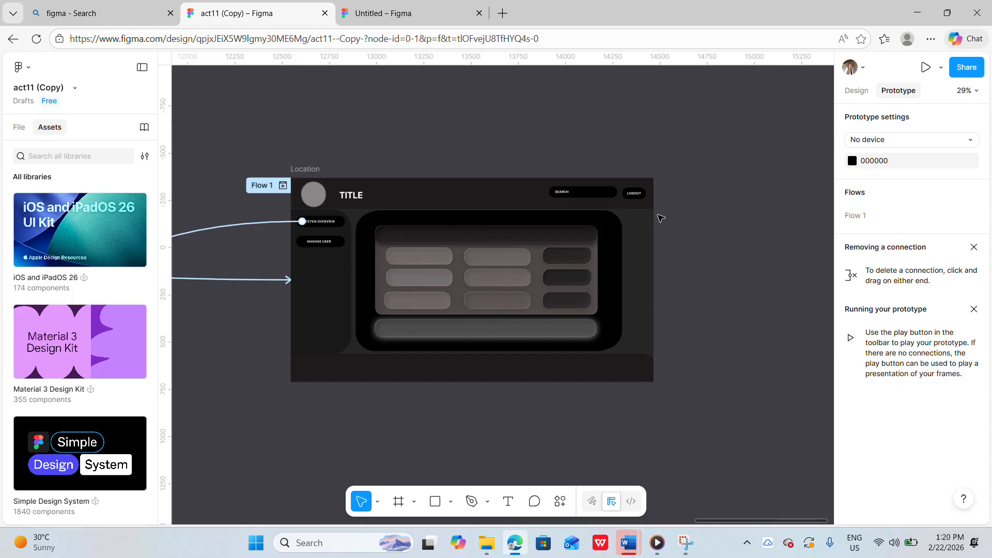
pyautogui.moveTo(641, 197)
pyautogui.click(635, 195)
pyautogui.moveTo(566, 178); pyautogui.dragTo(321, 212)
pyautogui.click(481, 155)
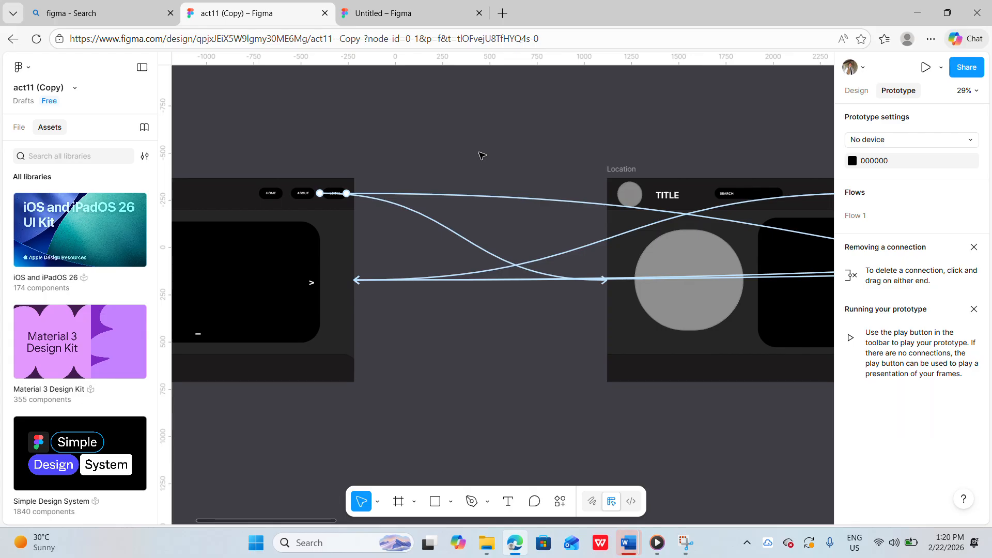
pyautogui.scroll(3, 481, 155)
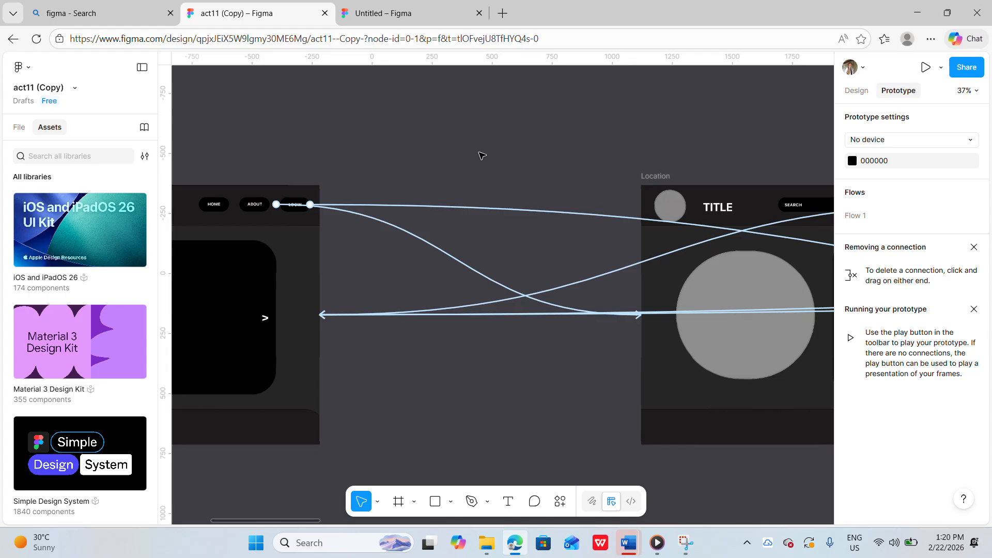
pyautogui.hscroll(-5, 481, 155)
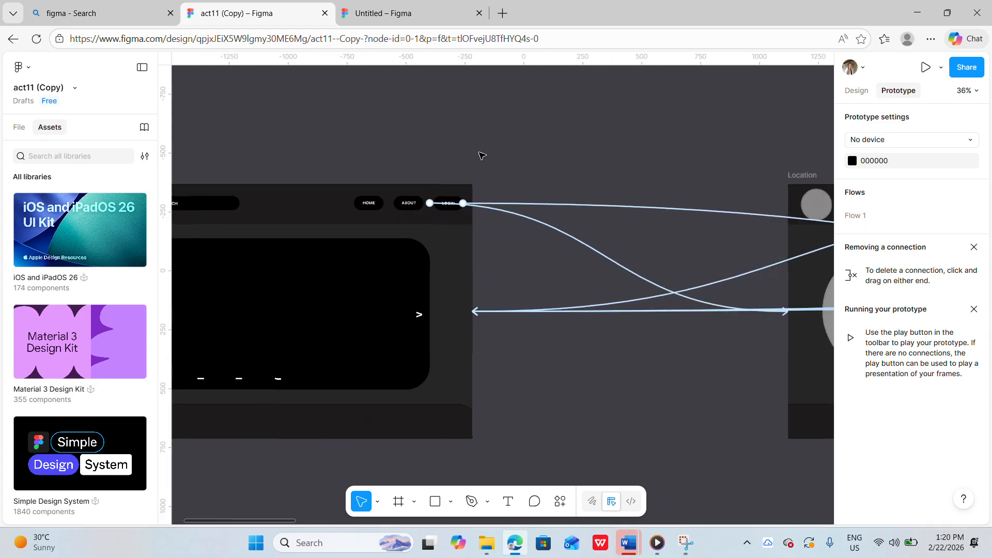
pyautogui.scroll(-2, 482, 155)
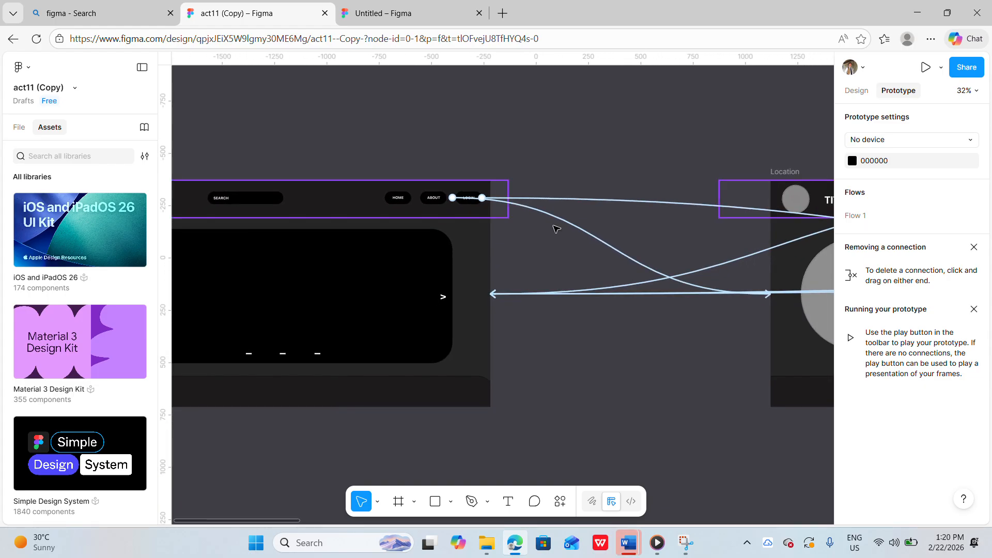
pyautogui.scroll(3, 617, 258)
pyautogui.scroll(-1, 596, 248)
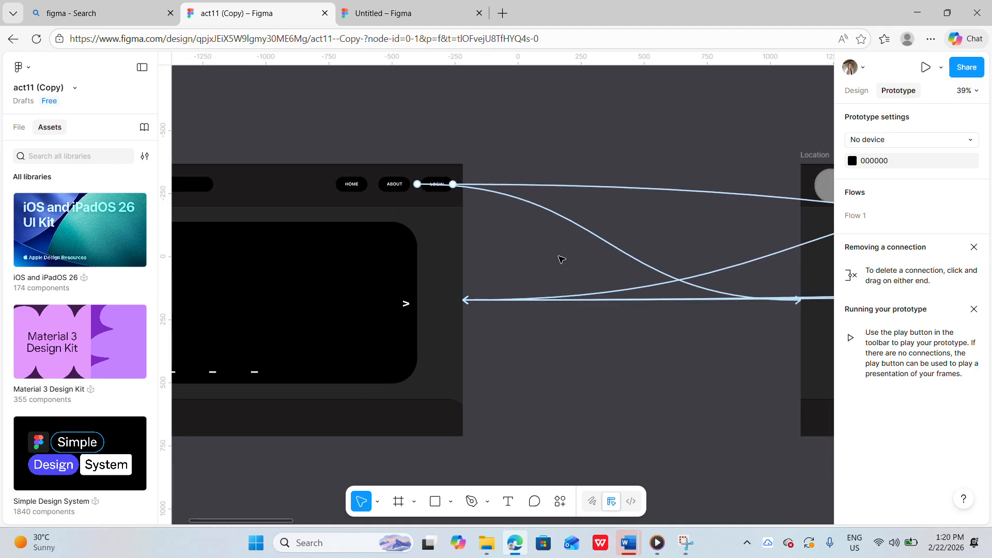
pyautogui.scroll(-2, 397, 193)
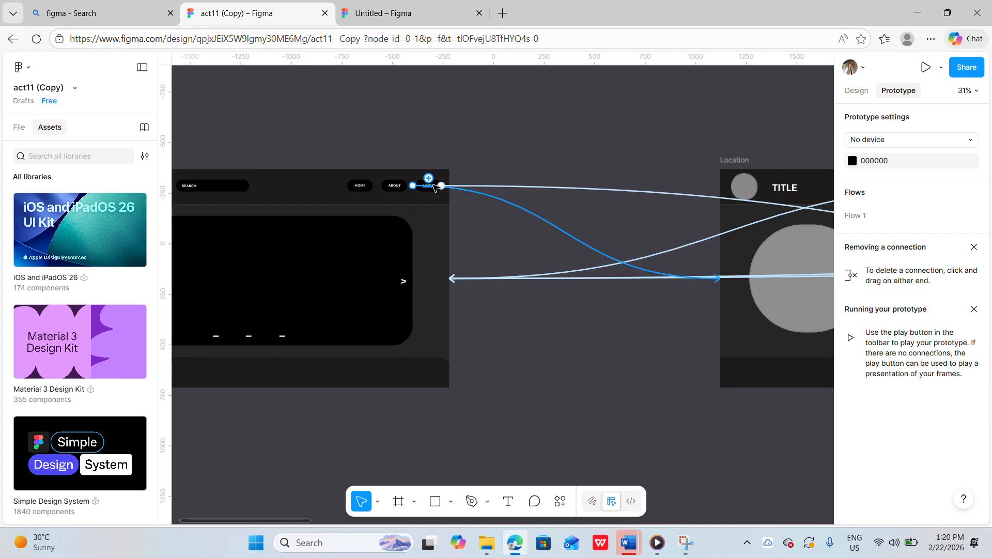
pyautogui.hscroll(6, 795, 241)
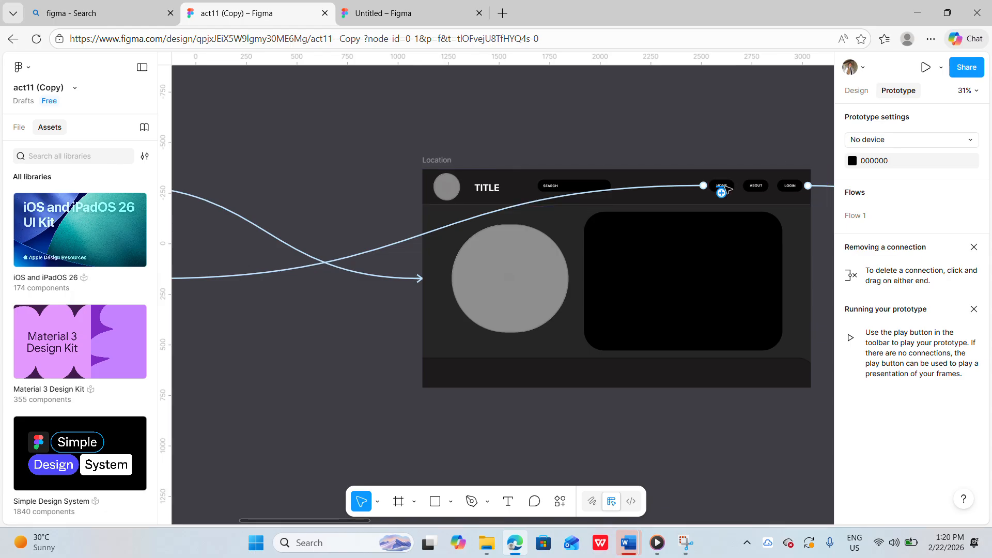
pyautogui.hscroll(-7, 726, 191)
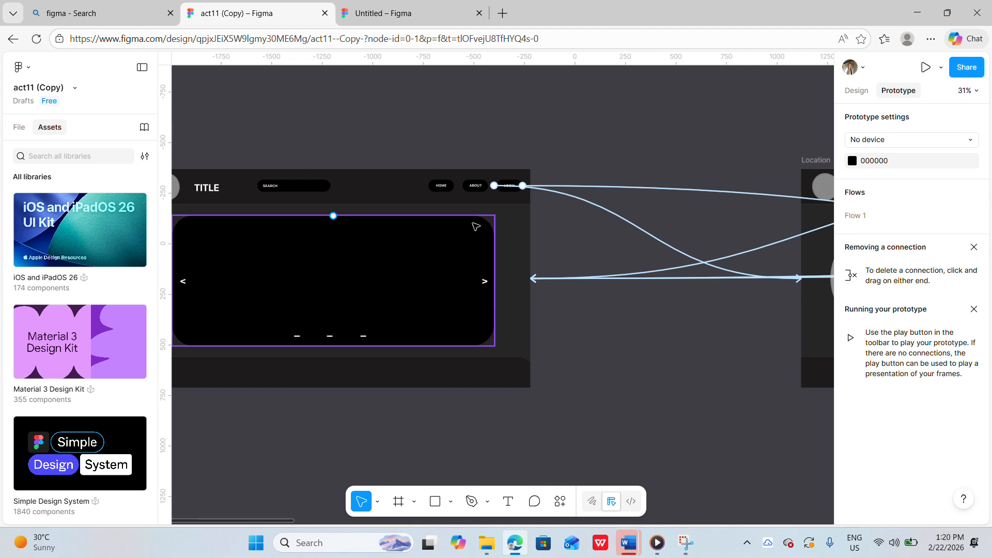
pyautogui.hscroll(-3, 557, 235)
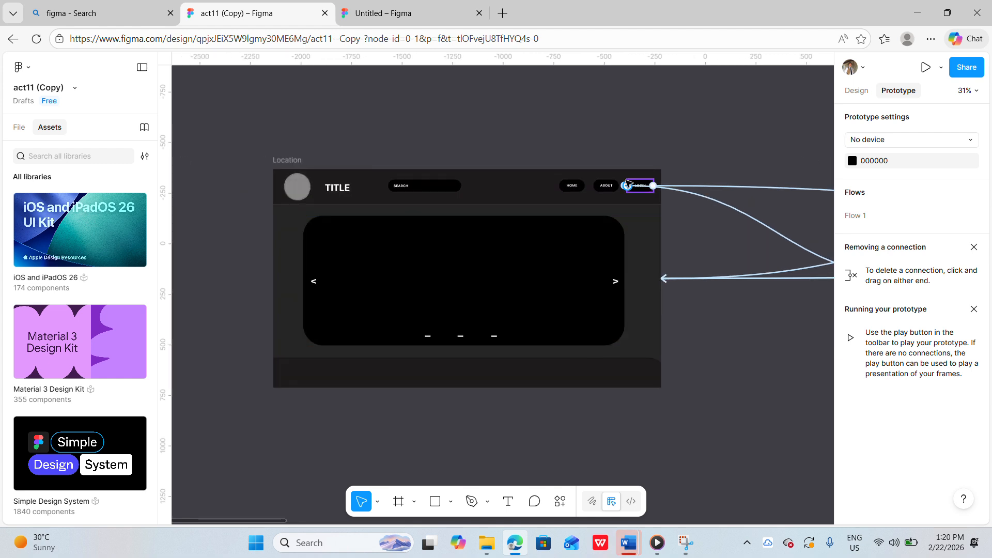
pyautogui.scroll(2, 632, 205)
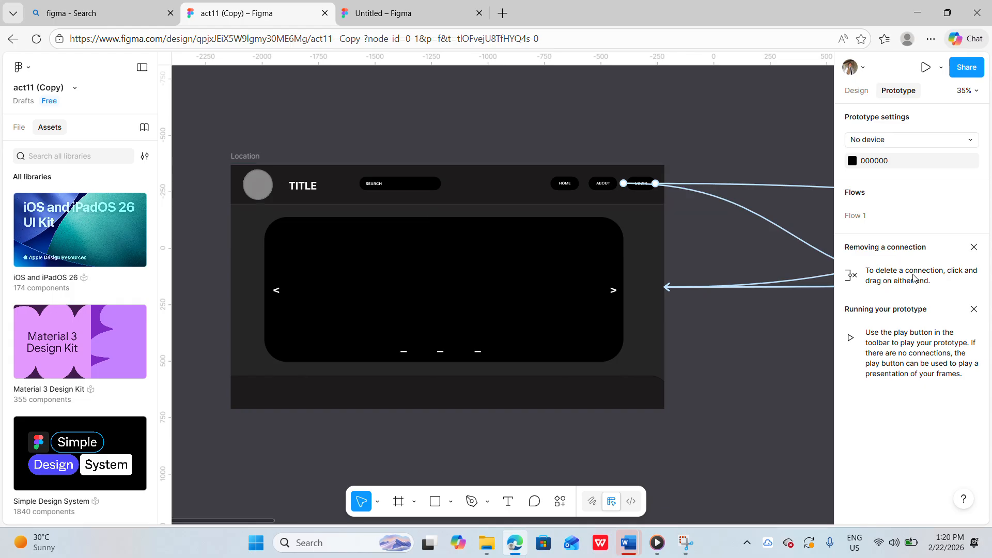
# Compare the login card in the Untitled file with the login frame in act11
pyautogui.hotkey('alt', 'Tab')
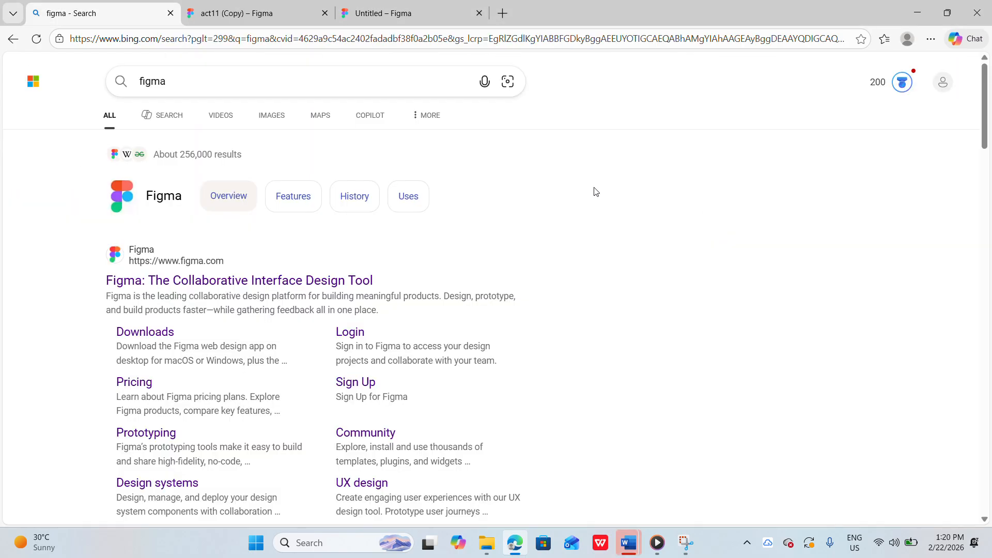
pyautogui.click(359, 10)
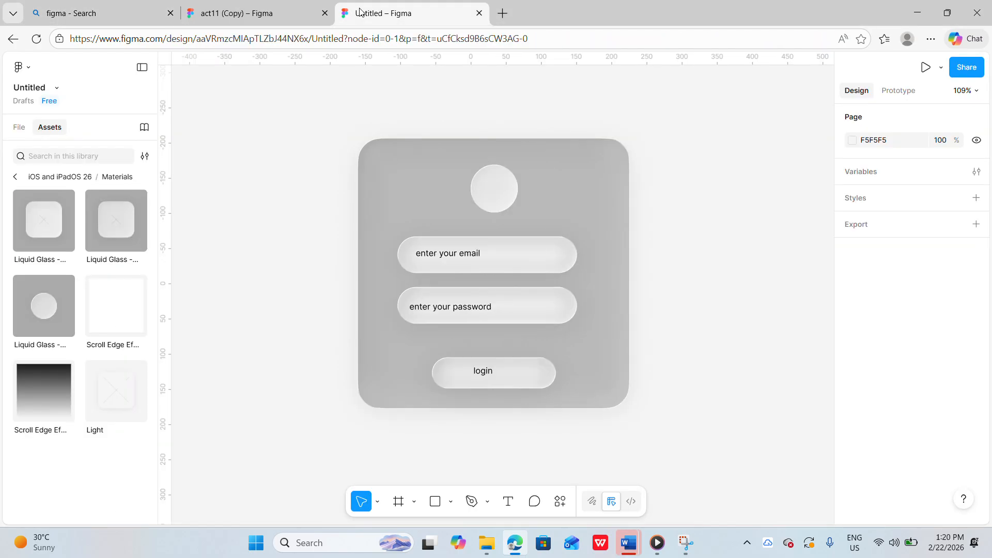
pyautogui.click(289, 13)
pyautogui.hscroll(10, 693, 255)
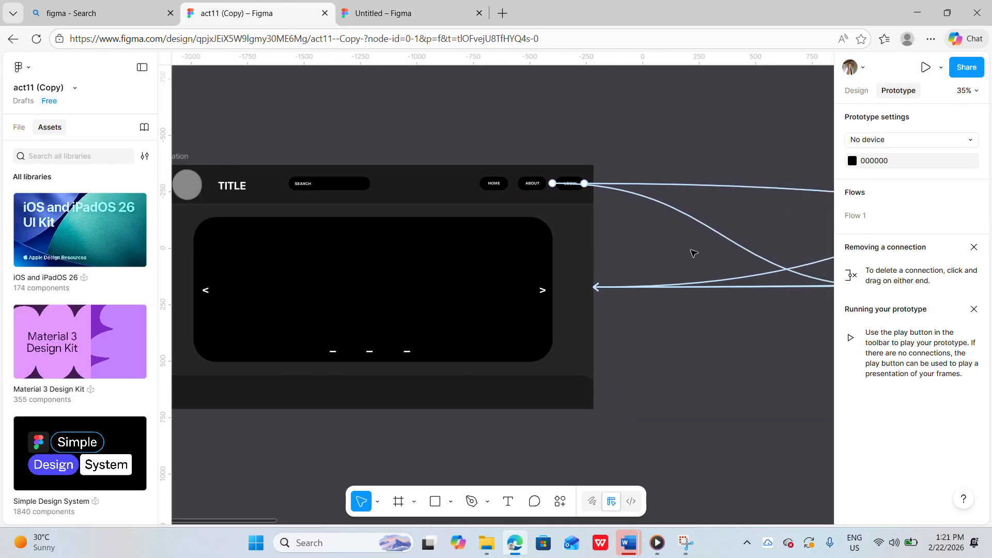
pyautogui.hscroll(10, 693, 253)
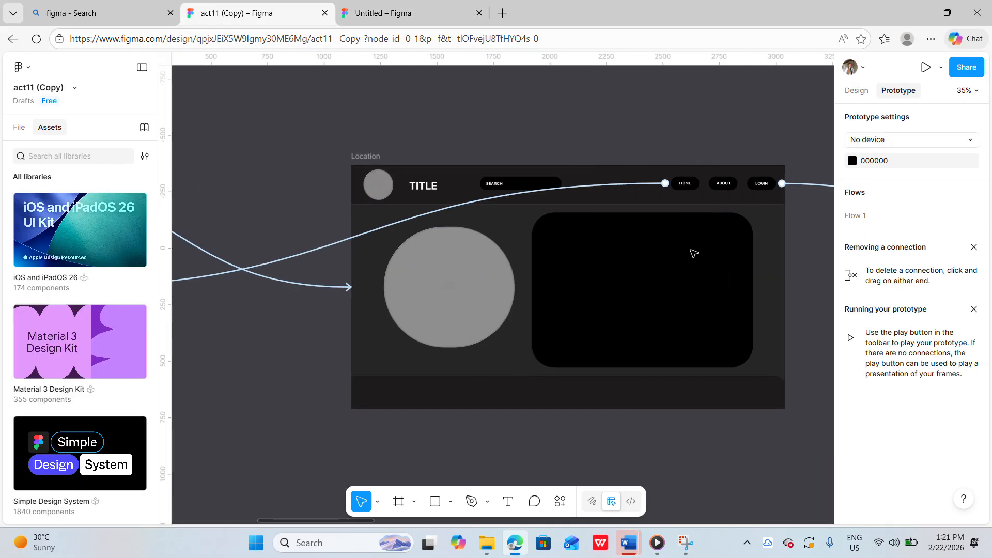
pyautogui.hscroll(-9, 692, 253)
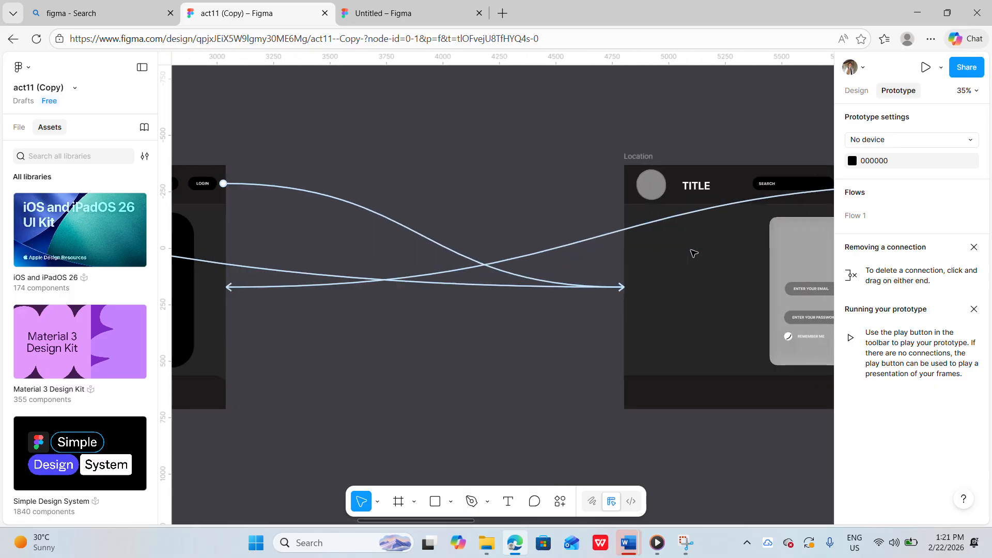
# Present the act11 prototype starting from the first carousel frame
pyautogui.hscroll(-11, 693, 253)
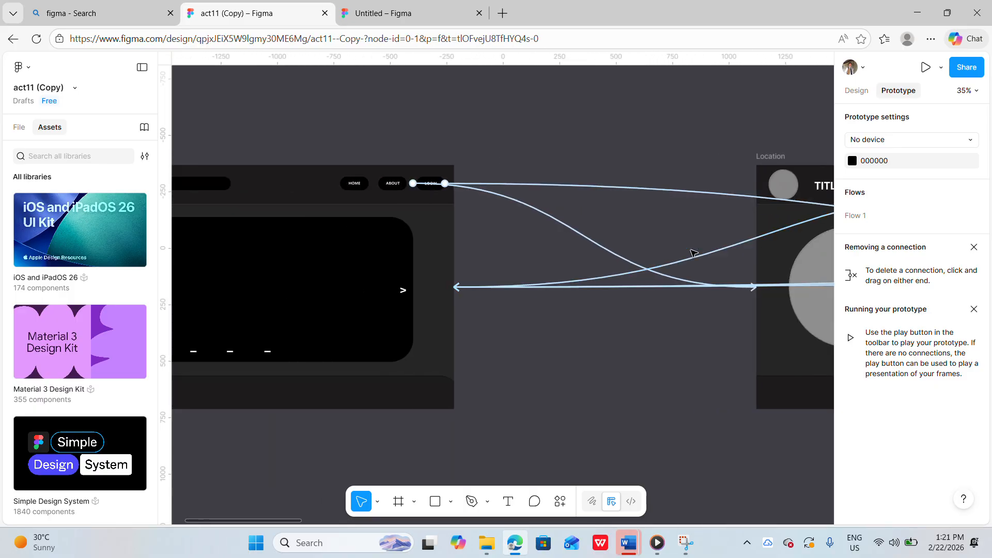
pyautogui.hscroll(-2, 693, 253)
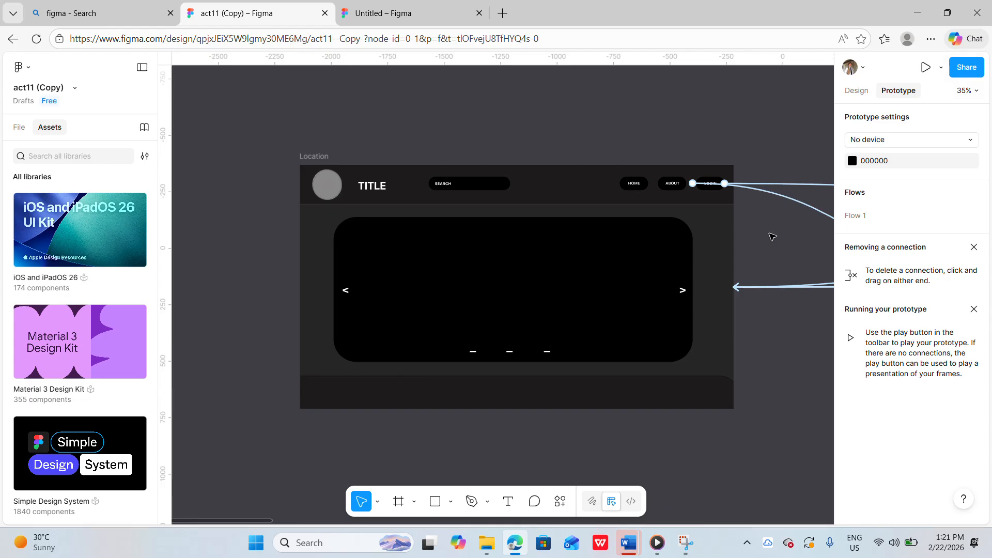
pyautogui.hscroll(2, 772, 237)
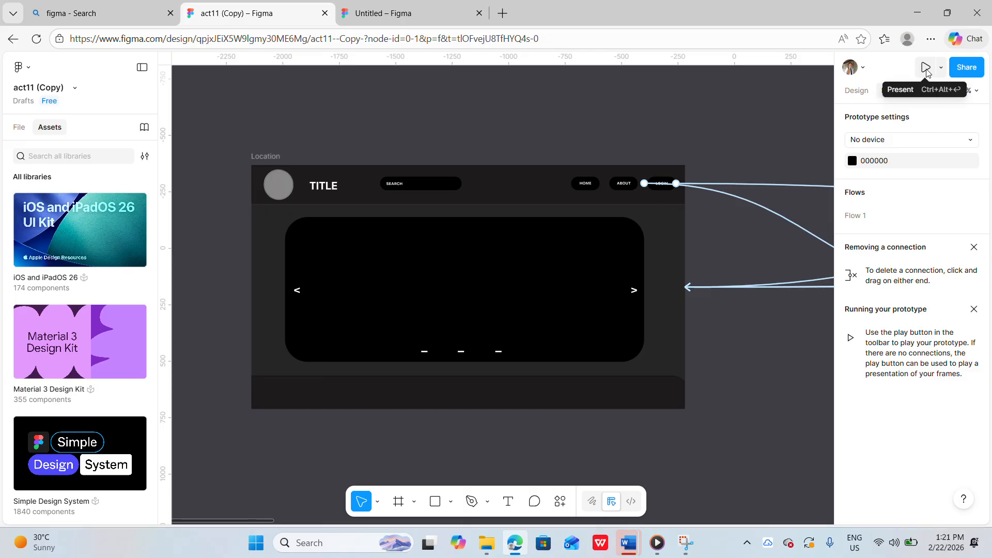
pyautogui.click(926, 67)
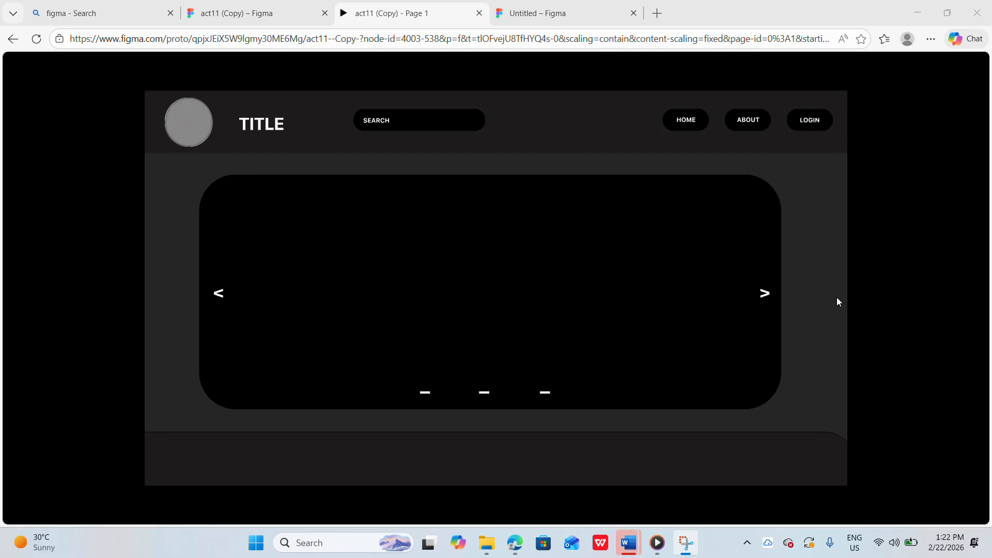
# Test the About, Home and Login navigation buttons in the running prototype
pyautogui.click(752, 128)
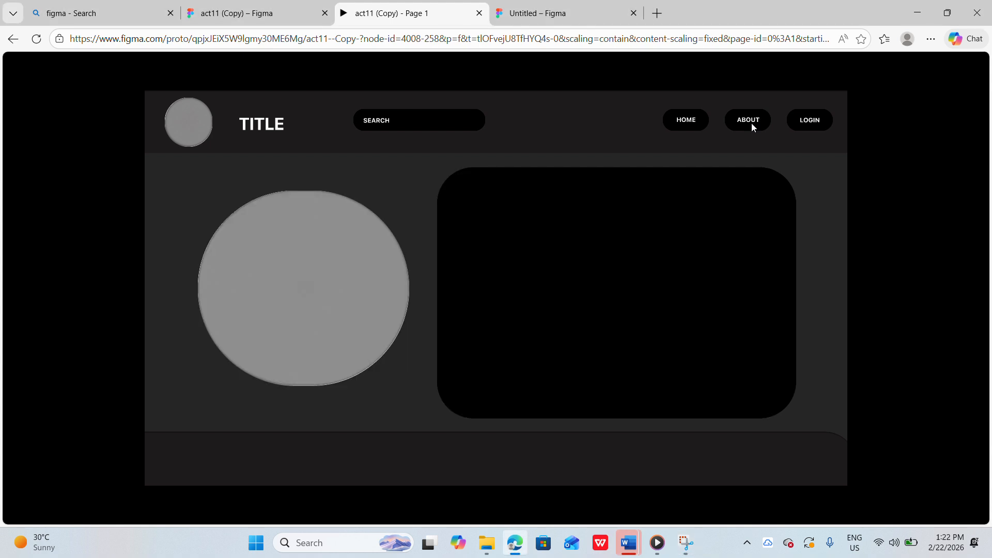
pyautogui.click(681, 121)
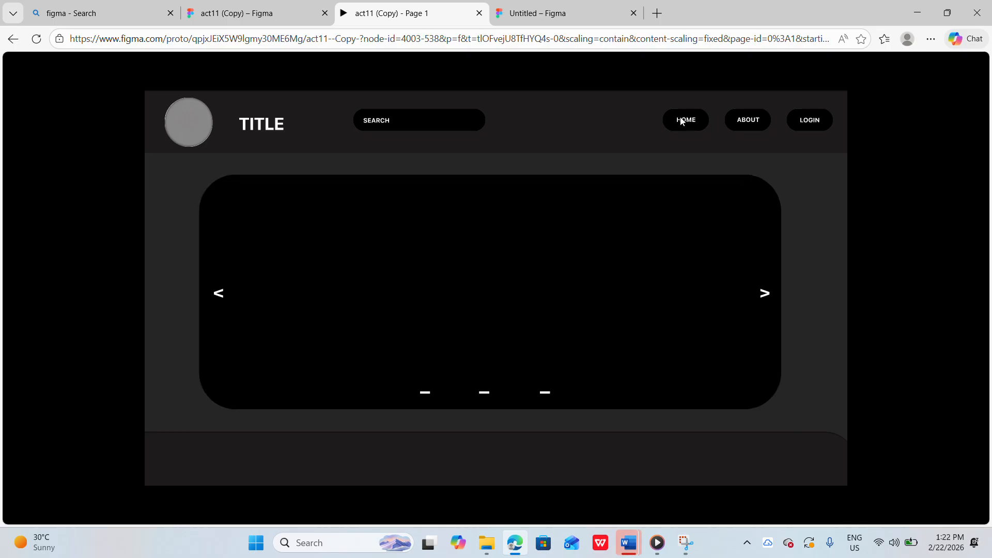
pyautogui.click(809, 127)
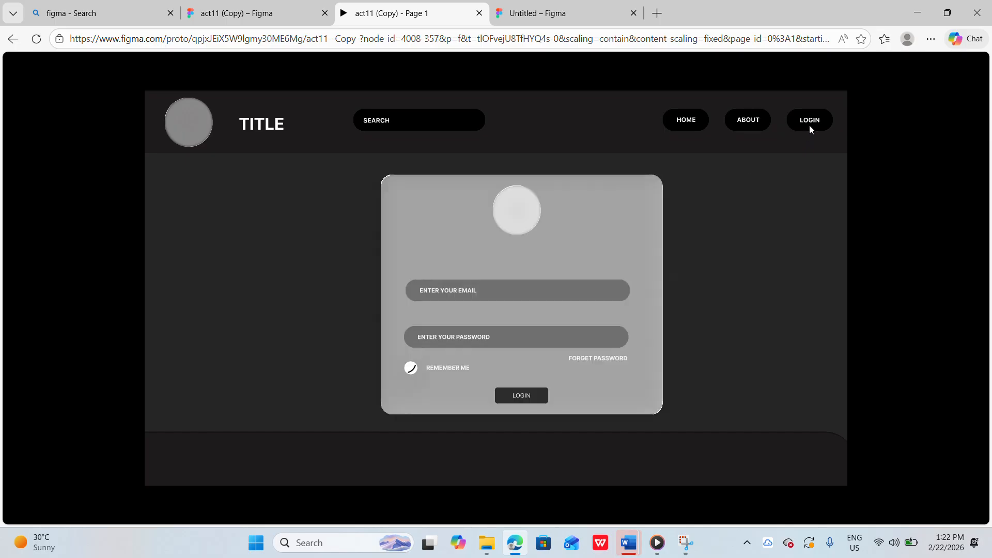
pyautogui.click(749, 124)
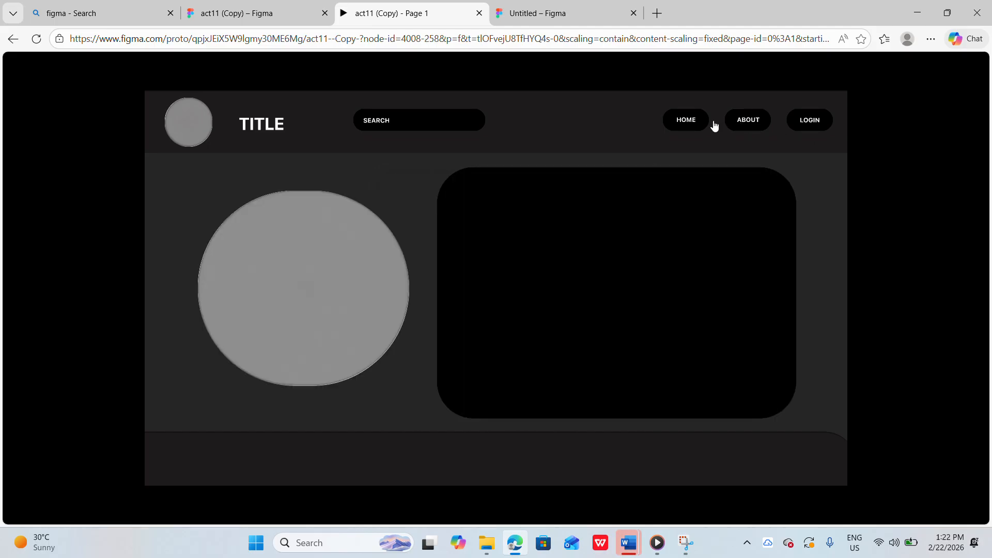
pyautogui.click(699, 123)
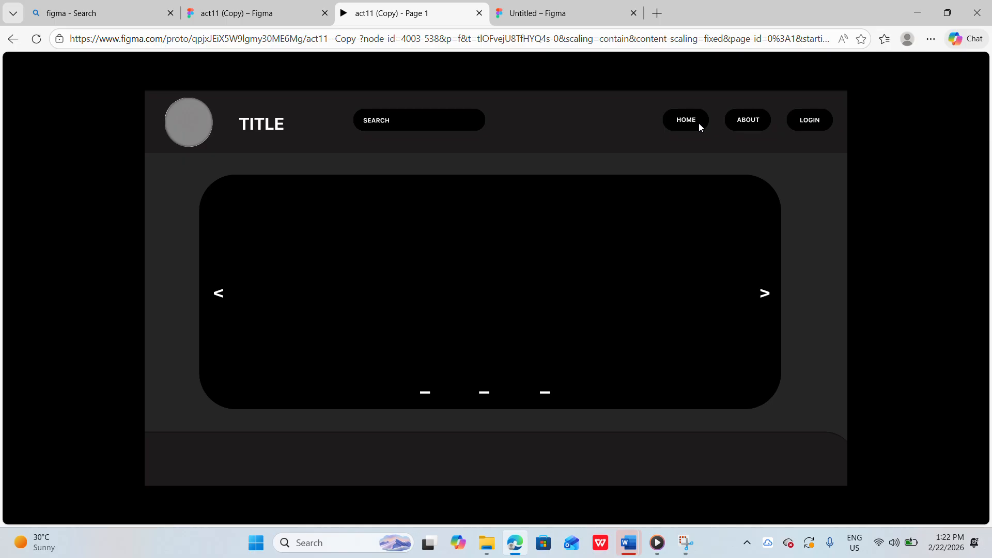
pyautogui.click(730, 124)
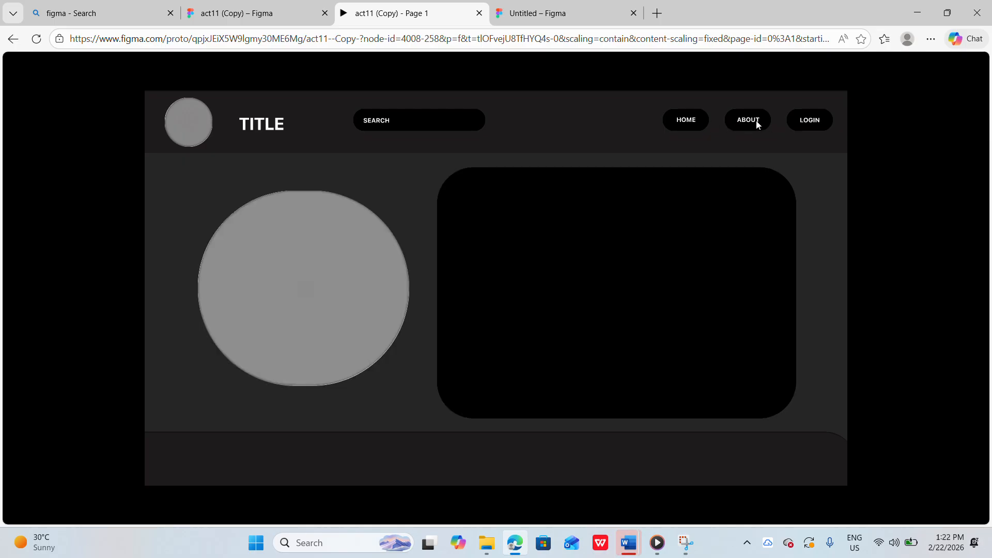
pyautogui.click(814, 126)
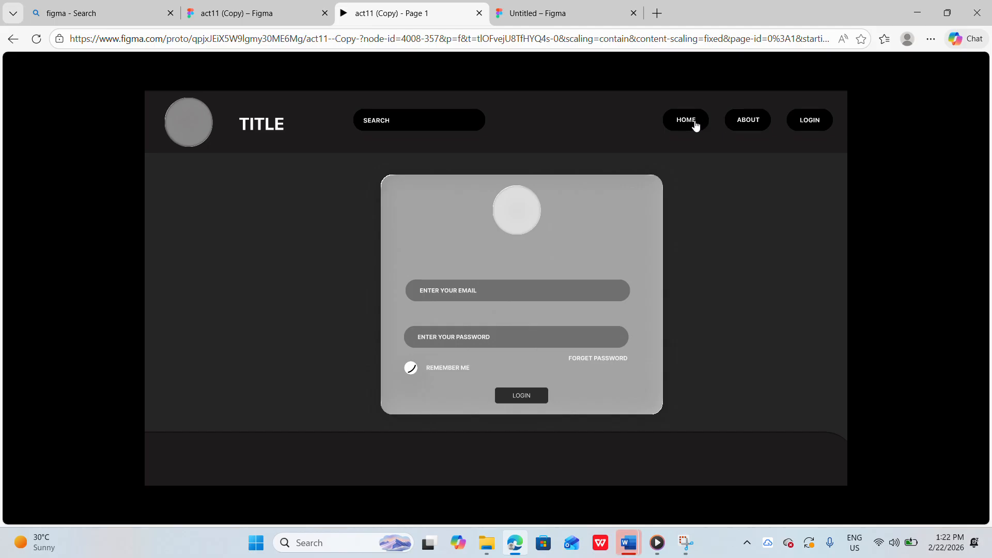
pyautogui.click(694, 124)
pyautogui.click(812, 130)
pyautogui.click(754, 128)
pyautogui.click(808, 125)
# Log in from the login card, then test the dashboard's Manage User, System Overview and Logout buttons
pyautogui.click(536, 397)
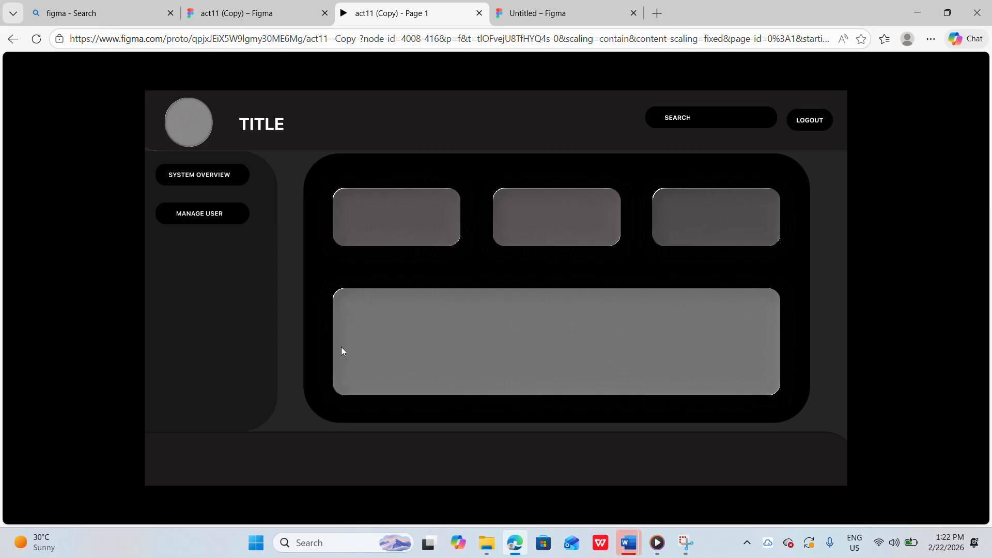
pyautogui.click(214, 219)
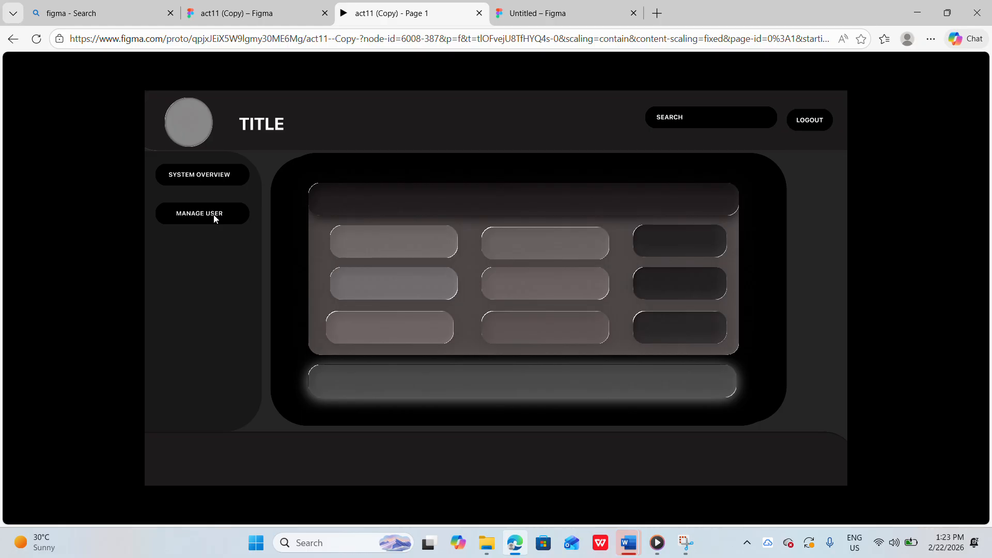
pyautogui.click(206, 178)
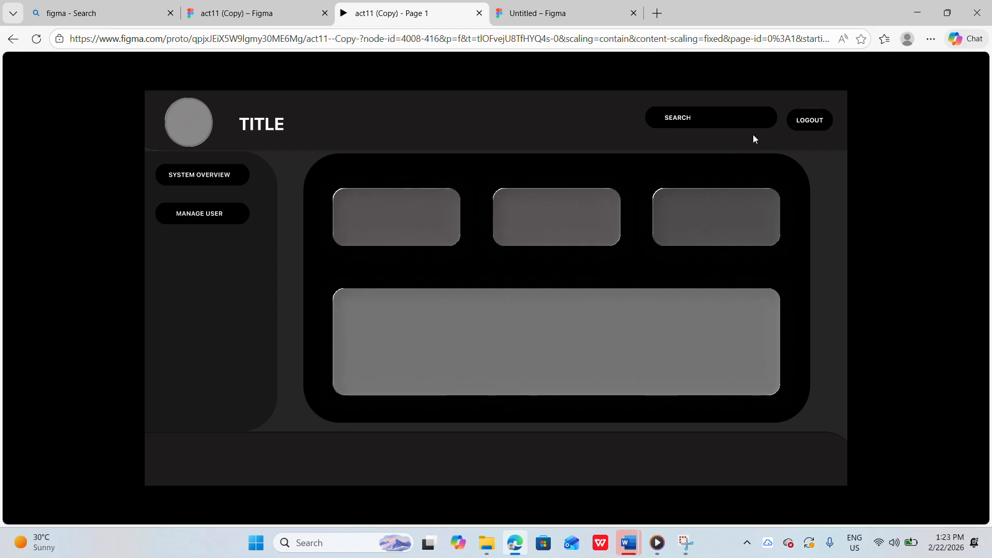
pyautogui.click(821, 129)
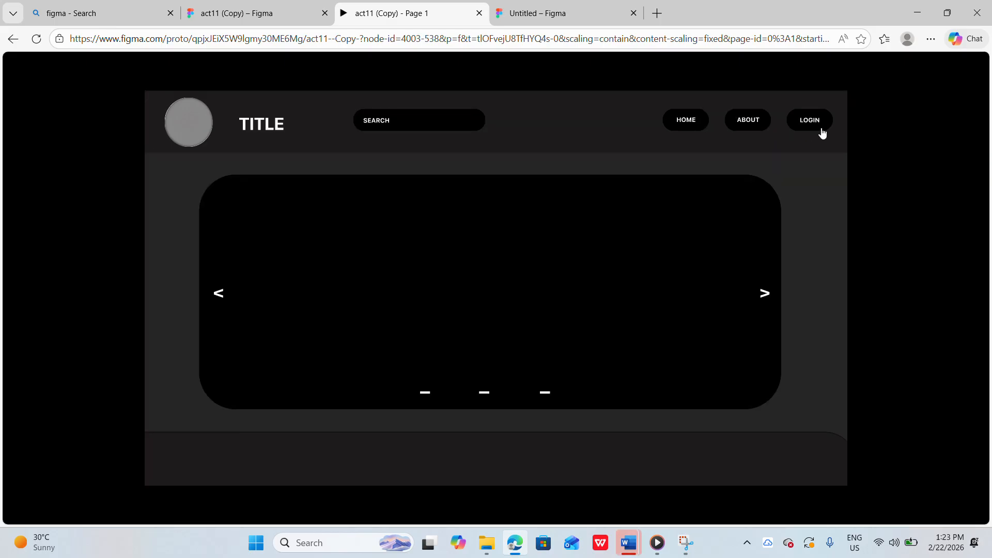